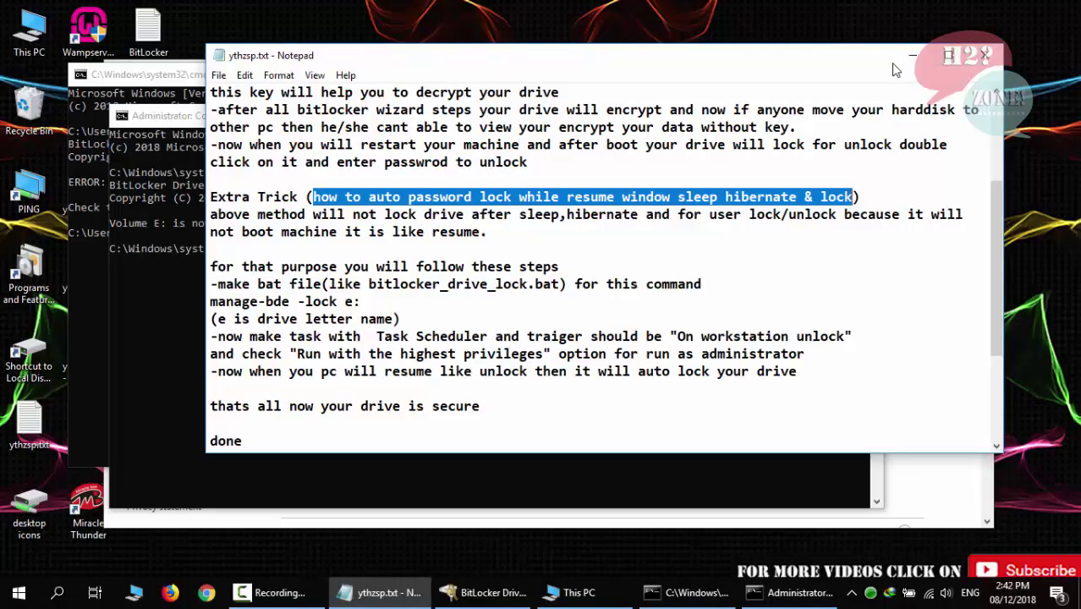
# Close both Command Prompts and open Local Disk (E:) to show its folders.
pyautogui.click(910, 59)
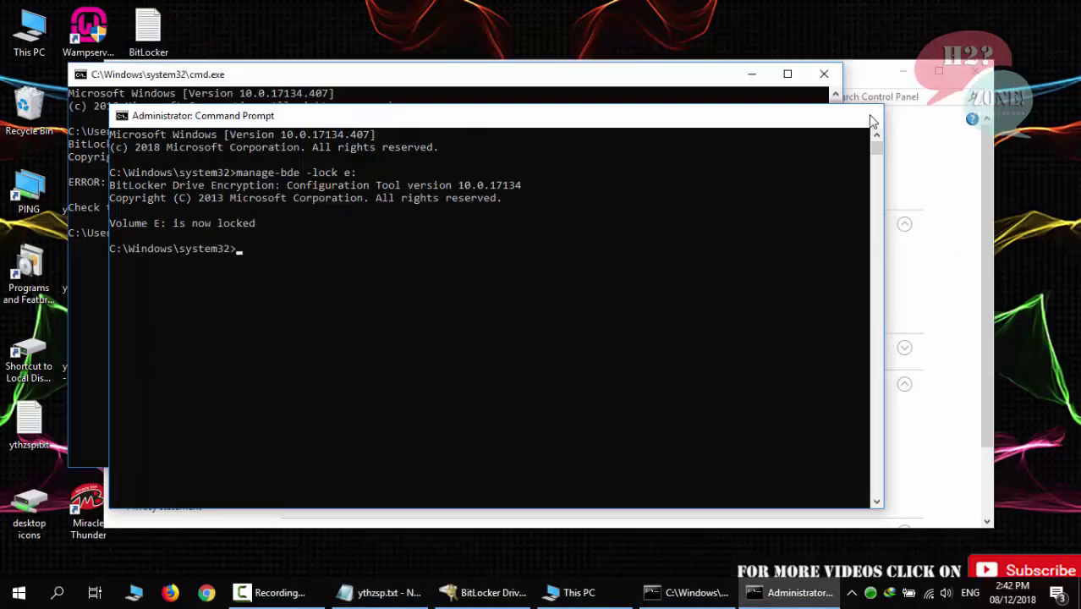
pyautogui.click(870, 117)
pyautogui.click(822, 75)
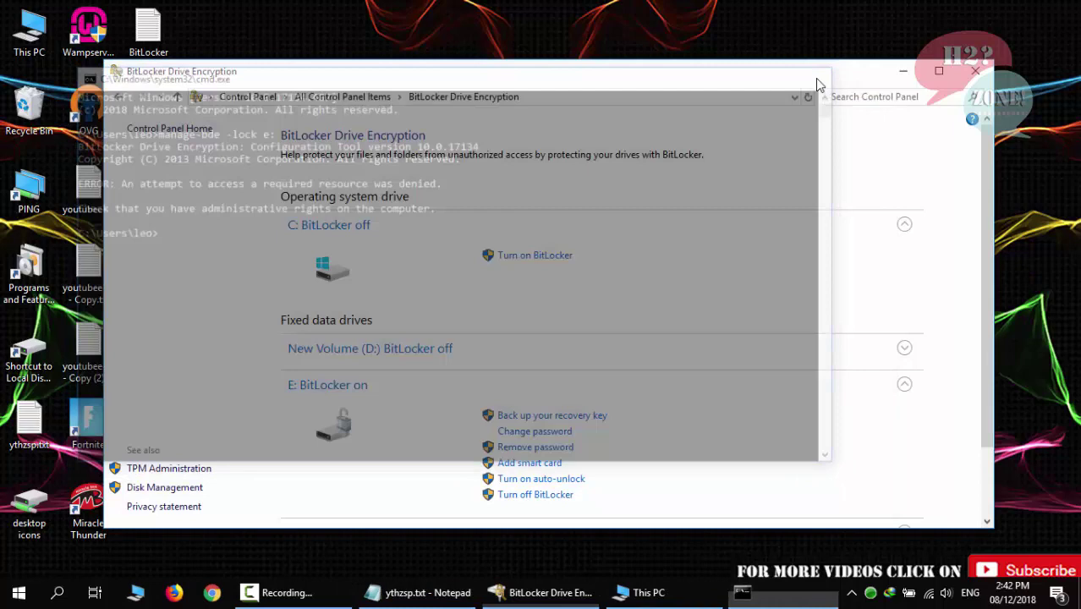
pyautogui.click(649, 592)
pyautogui.click(623, 240)
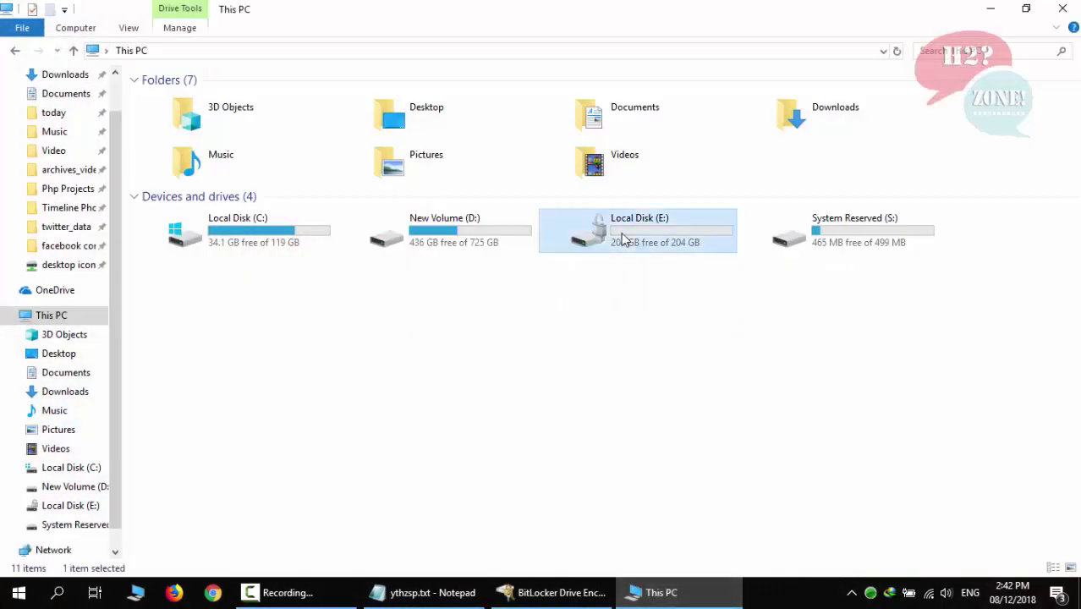
pyautogui.doubleClick(610, 243)
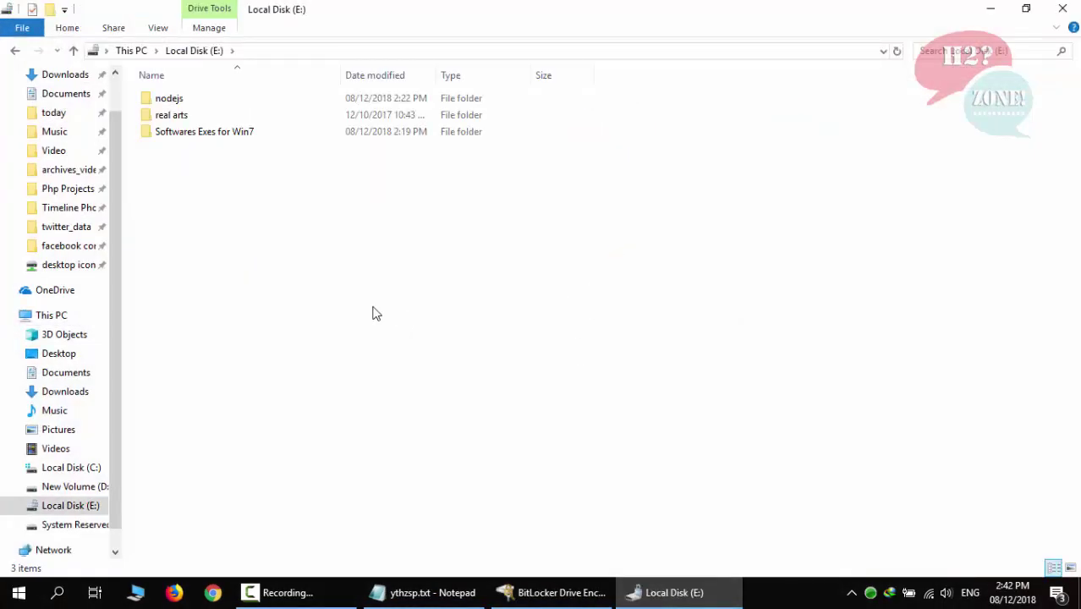
# Lock and unlock Windows, reopen drive E: successfully, then return to This PC.
pyautogui.hotkey('alt', 'Left')
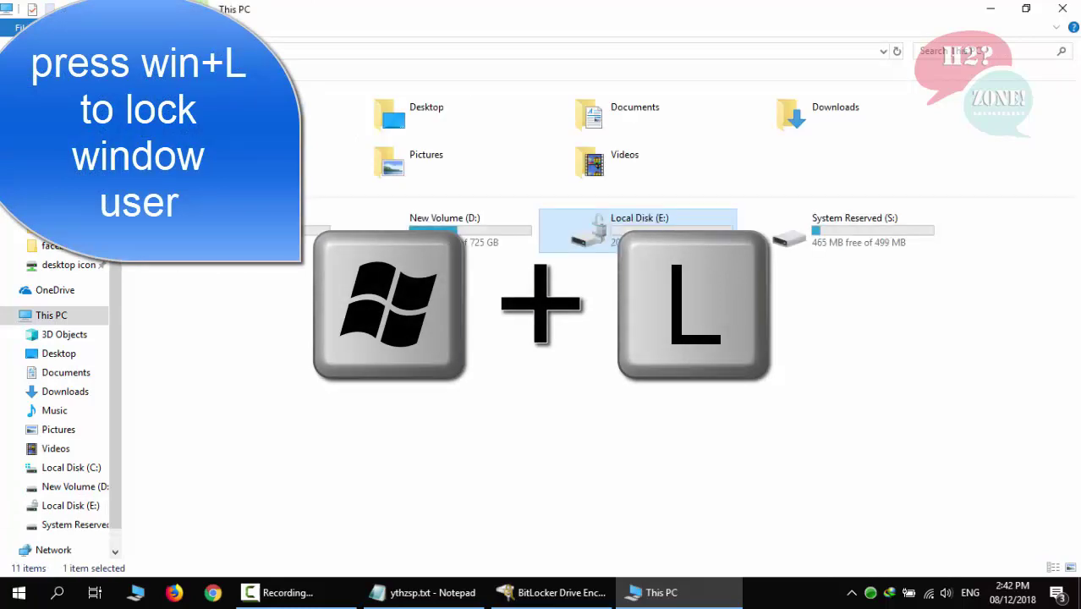
pyautogui.press('super+l')
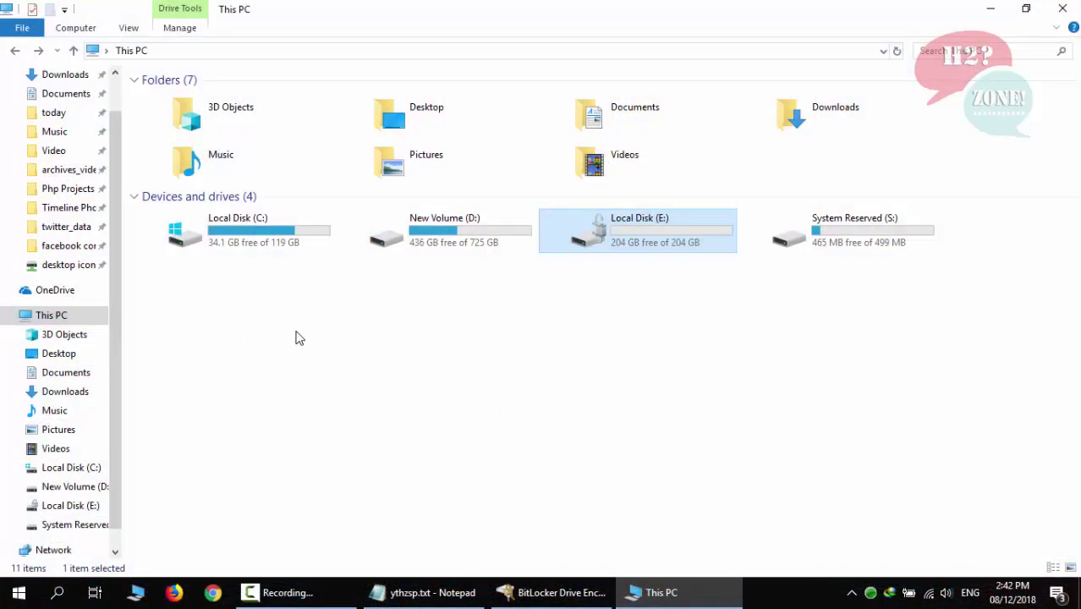
pyautogui.doubleClick(631, 245)
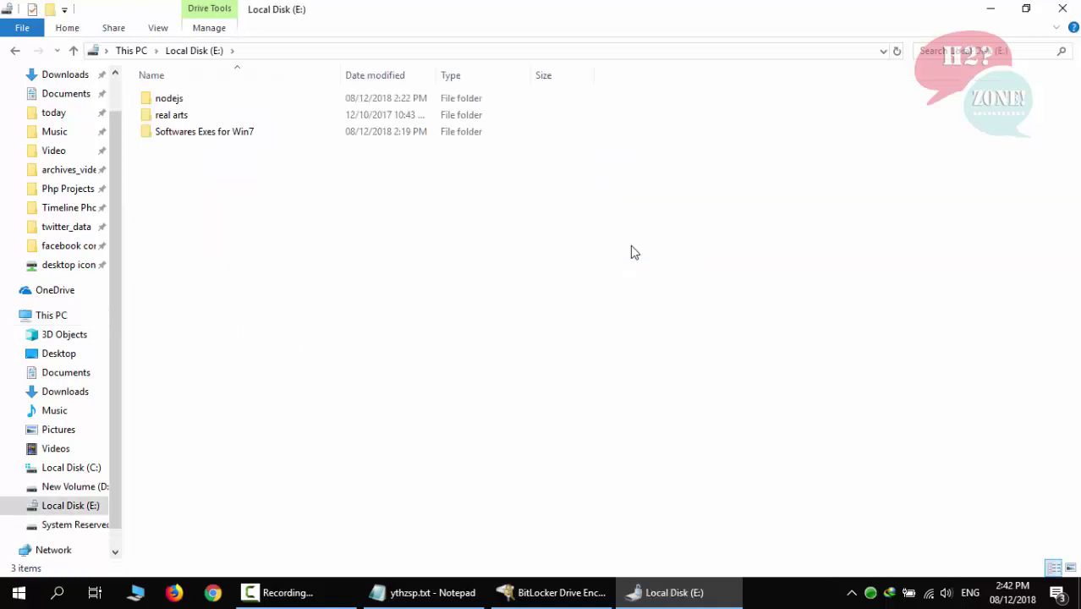
pyautogui.click(125, 50)
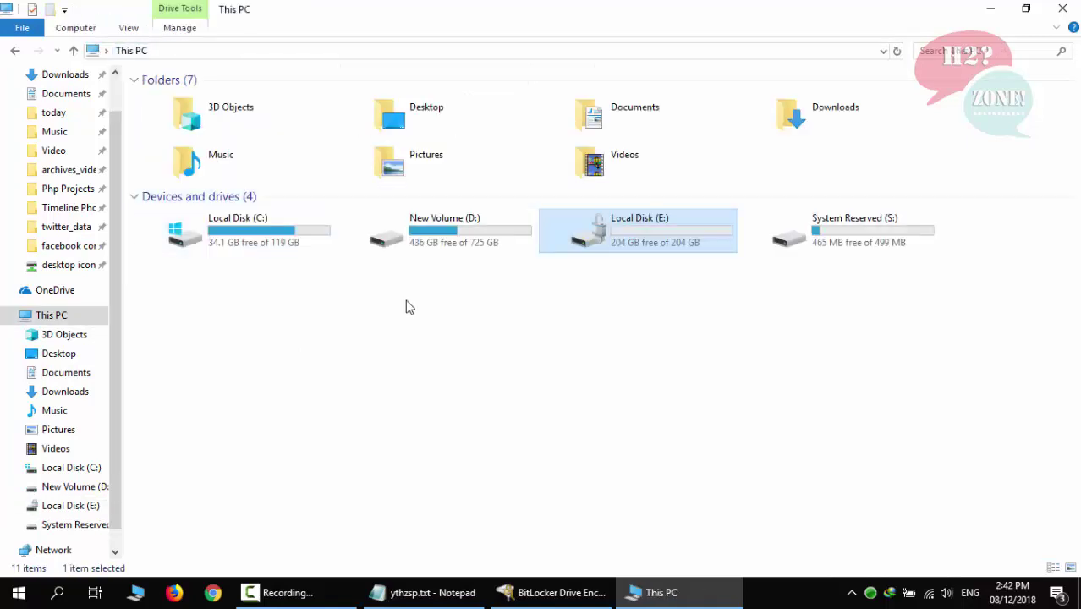
pyautogui.click(498, 373)
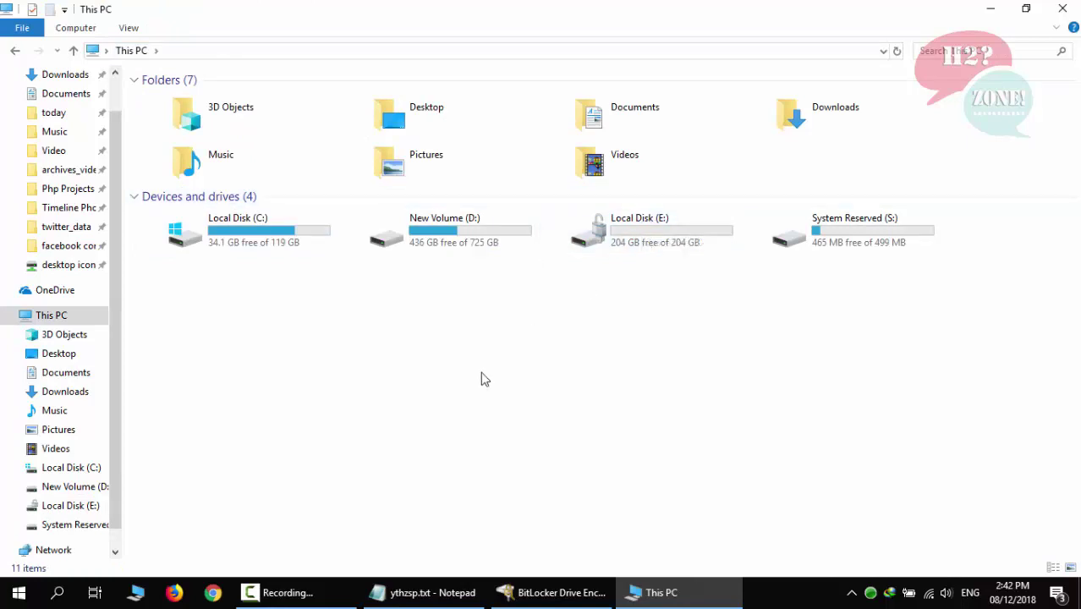
# Highlight the make-bat-file step and the suggested batch file name in the notes.
pyautogui.click(435, 592)
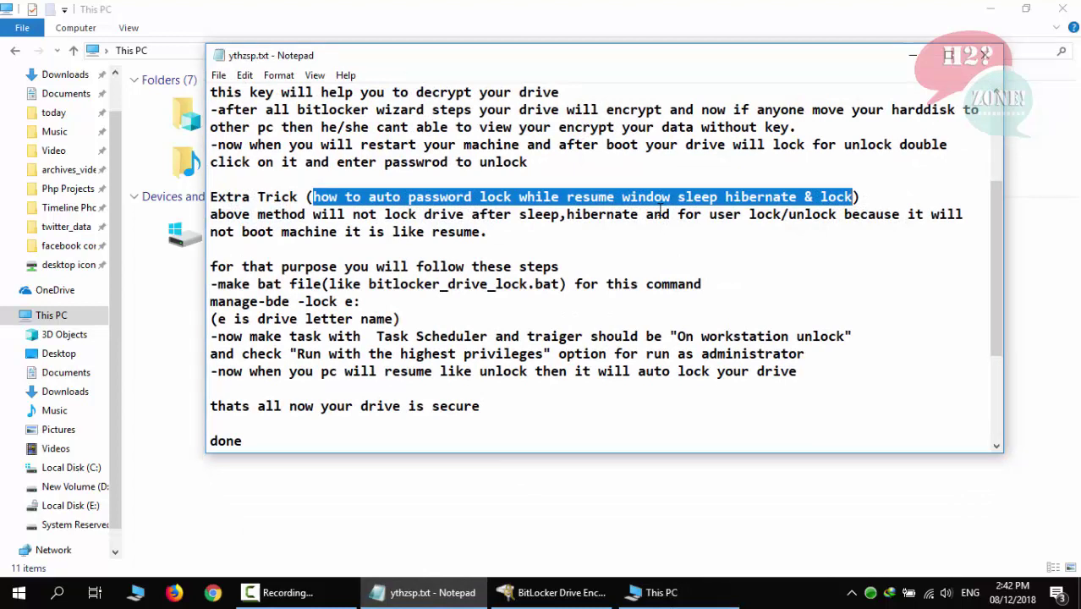
pyautogui.moveTo(218, 285); pyautogui.dragTo(318, 284)
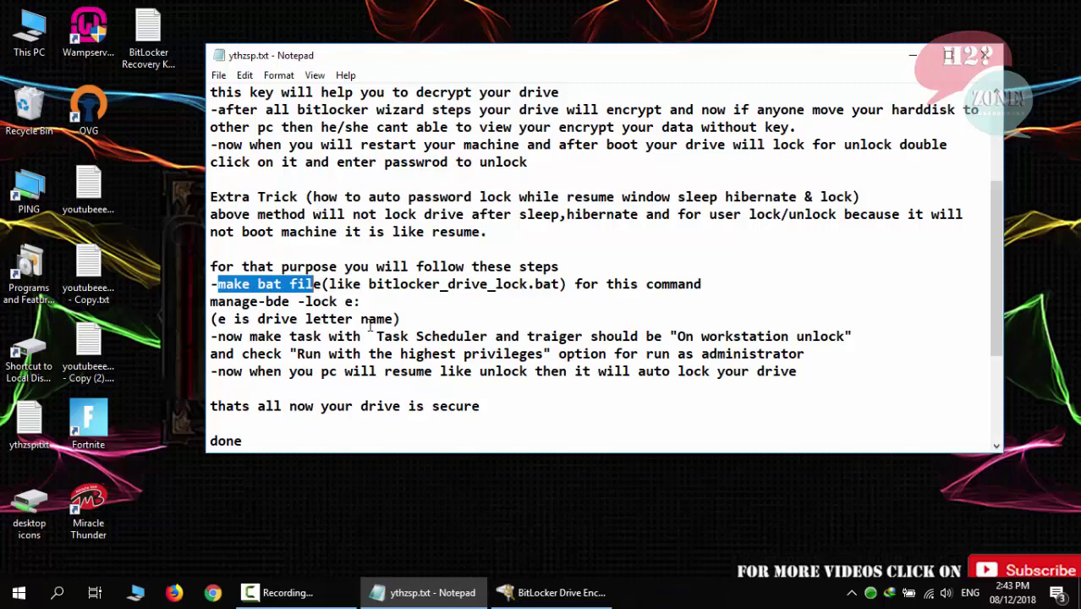
pyautogui.moveTo(368, 284); pyautogui.dragTo(560, 284)
pyautogui.hotkey('ctrl', 'c')
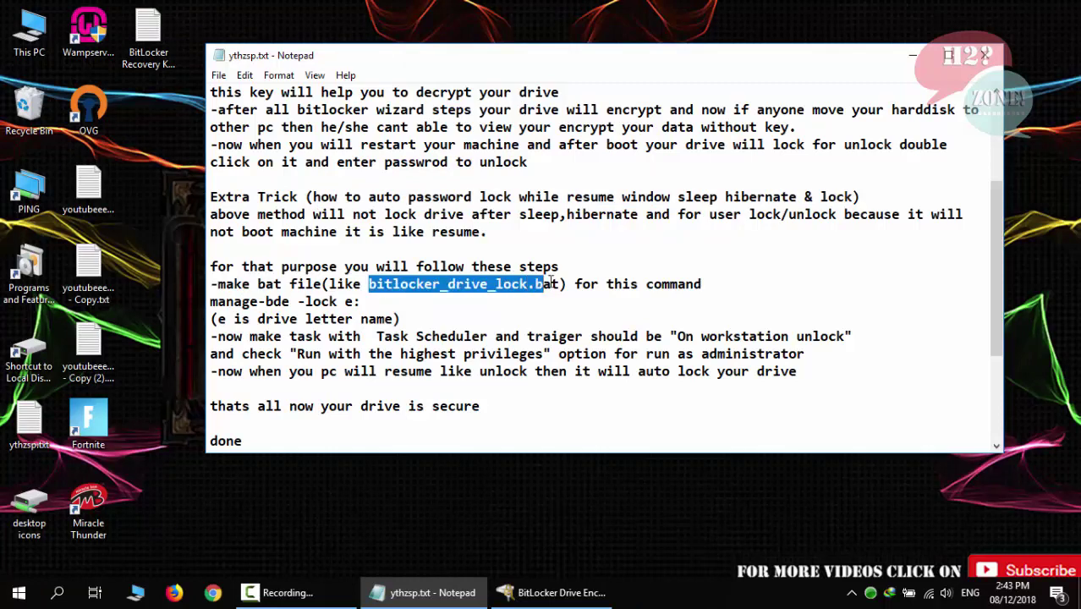
# Open Local Disk (C:), find no way to add files, and create a desktop text document.
pyautogui.doubleClick(19, 38)
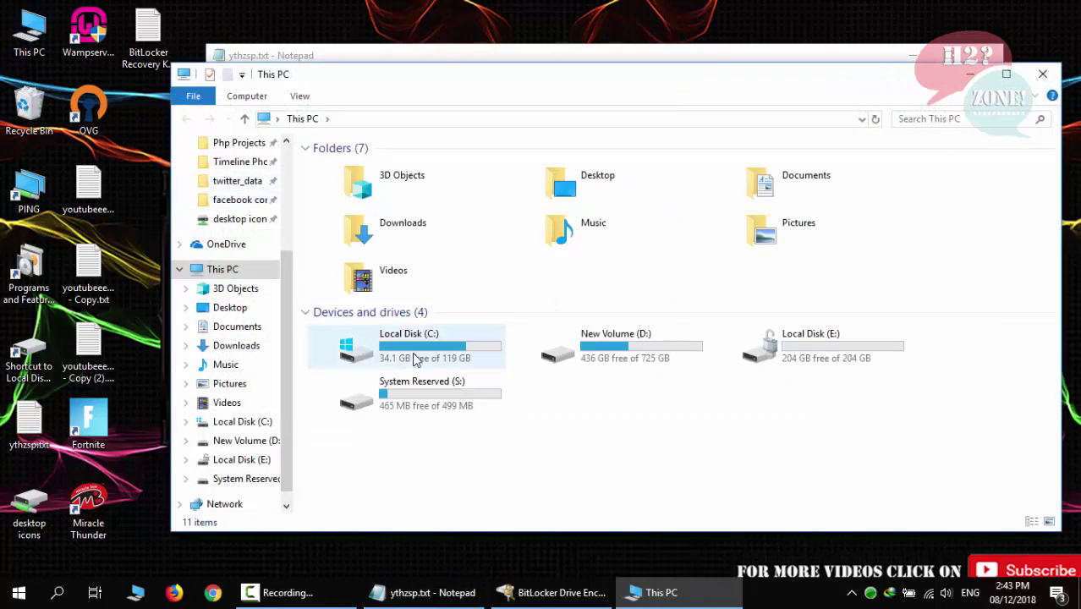
pyautogui.click(417, 359)
pyautogui.doubleClick(416, 358)
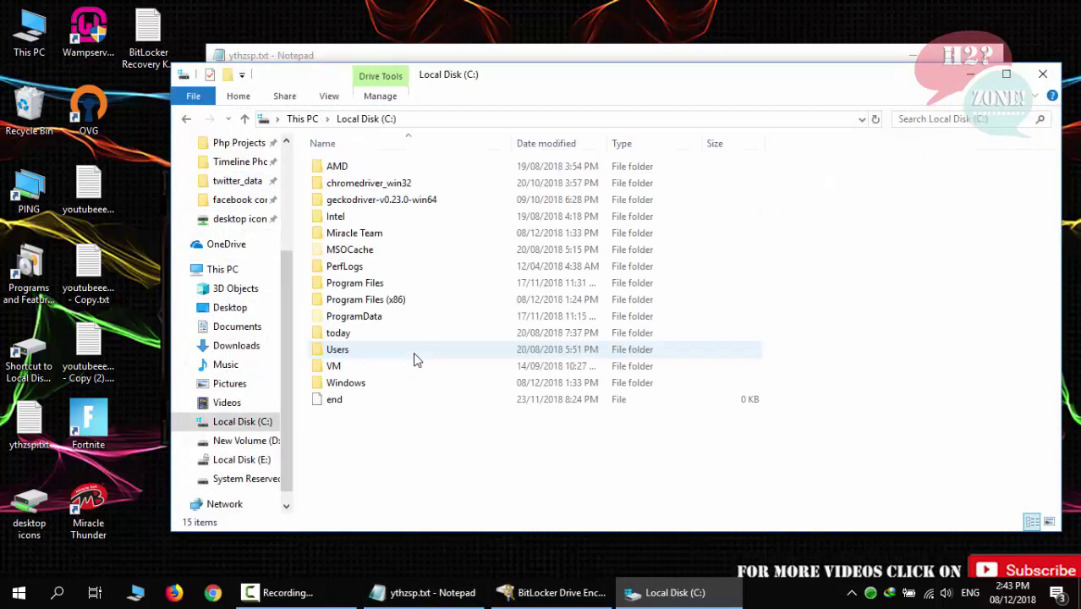
pyautogui.rightClick(391, 445)
pyautogui.moveTo(449, 409)
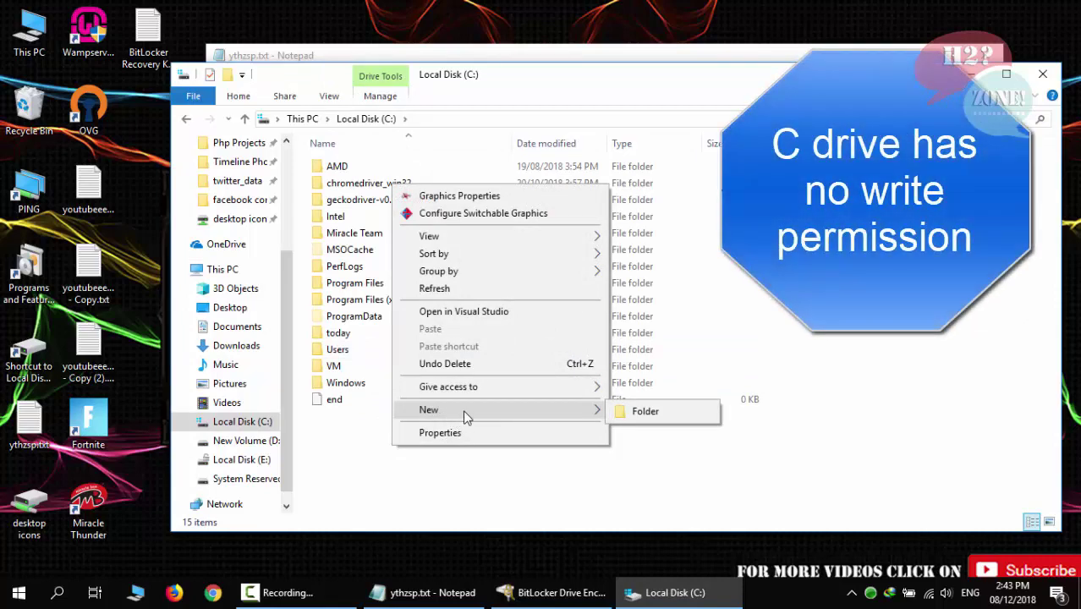
pyautogui.rightClick(147, 244)
pyautogui.moveTo(182, 464)
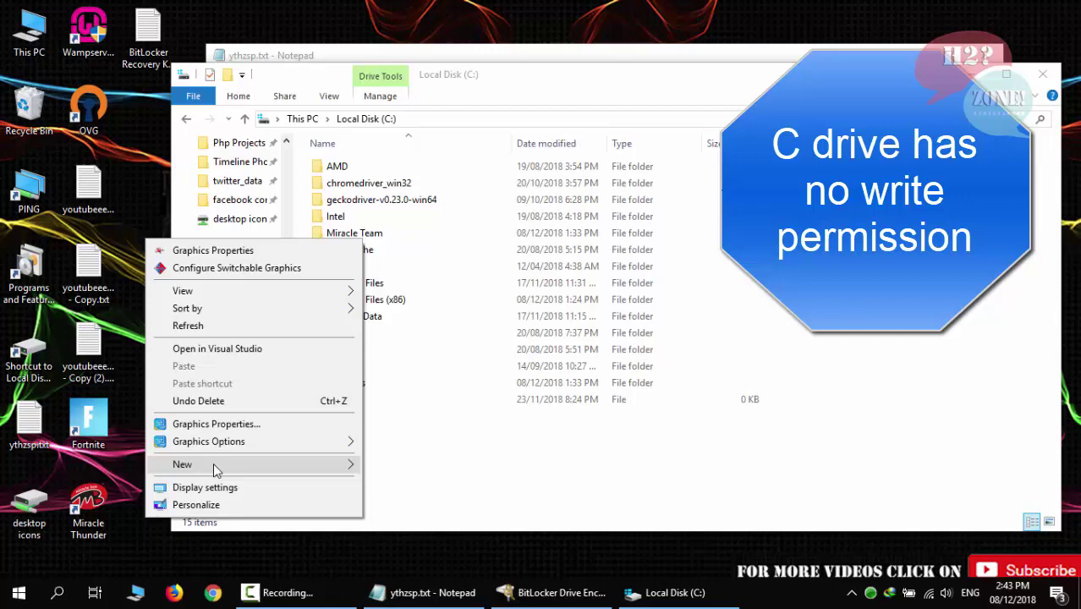
pyautogui.click(392, 429)
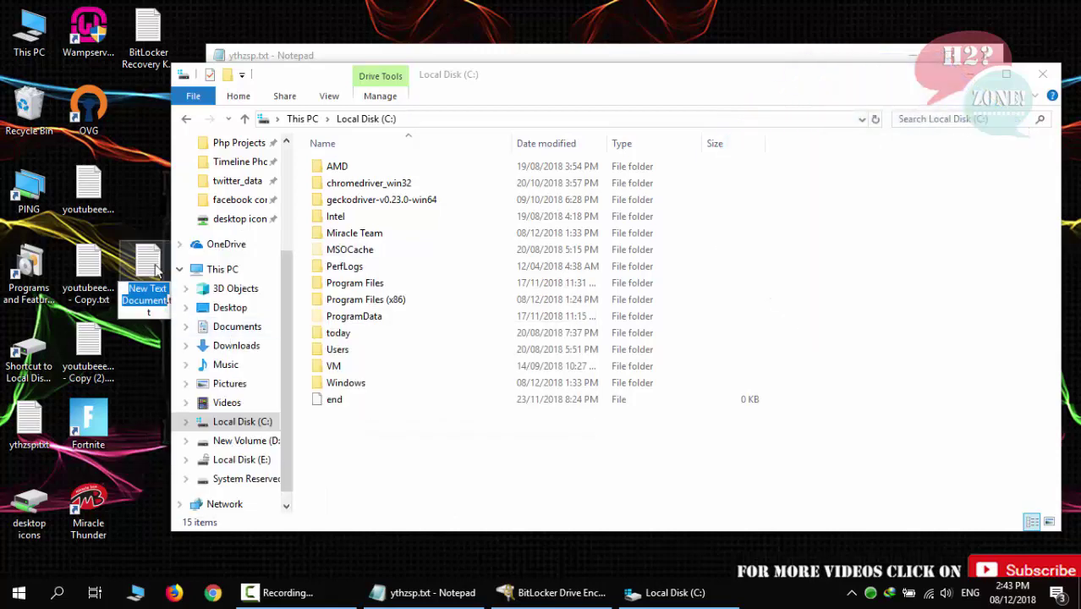
# Move the new text document to the desktop top and copy bitlocker_drive_lock.bat from the notes.
pyautogui.press('super+d')
pyautogui.moveTo(148, 507); pyautogui.dragTo(311, 69)
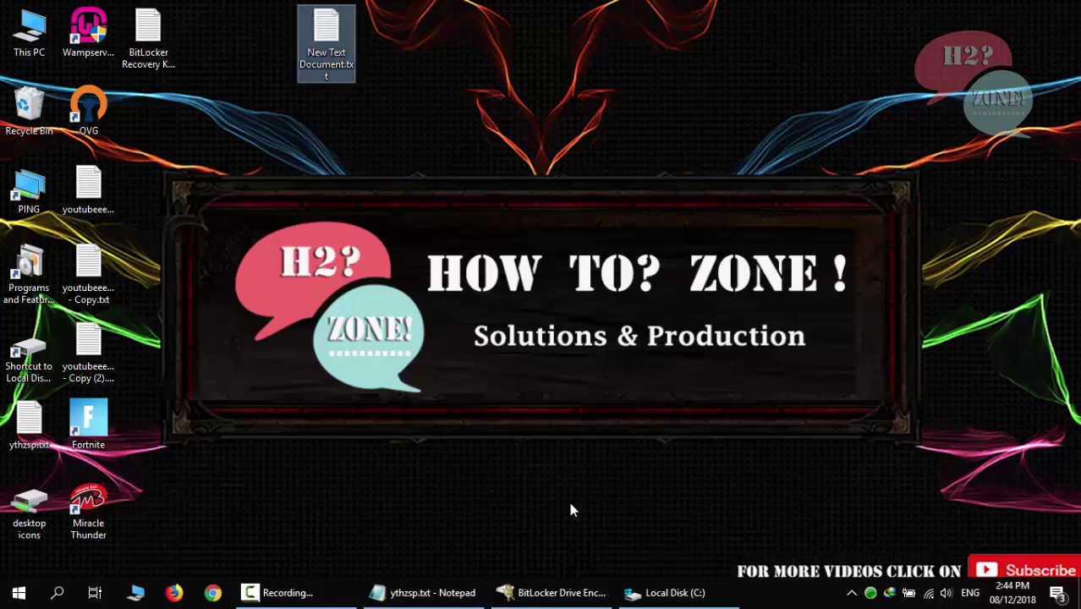
pyautogui.click(428, 592)
pyautogui.rightClick(460, 290)
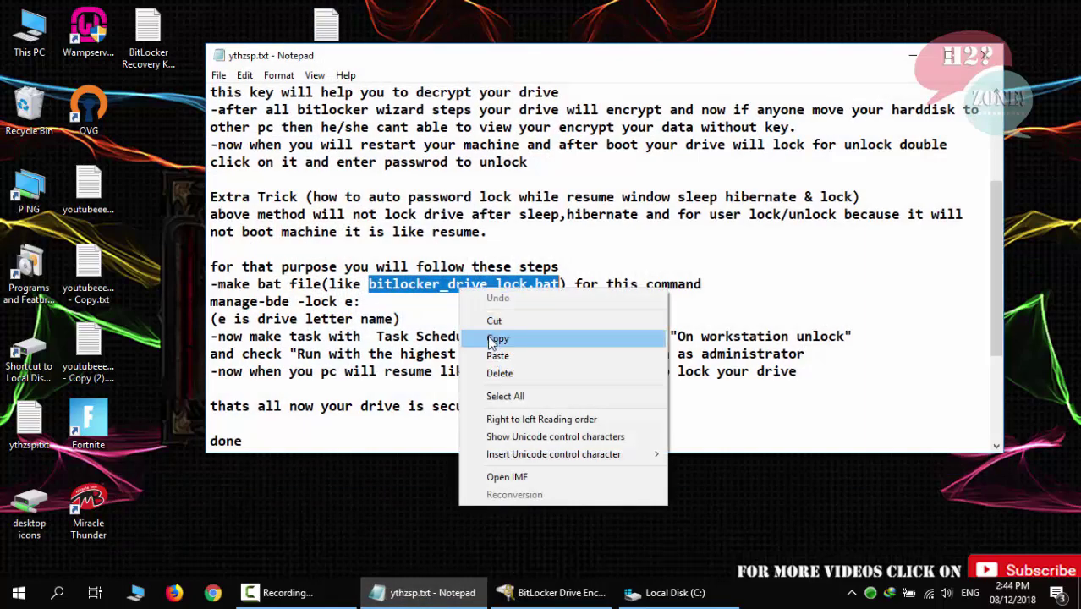
pyautogui.click(491, 340)
# Rename the desktop file to bitlocker_drive_lock.bat, dropping the .txt extension.
pyautogui.click(429, 593)
pyautogui.press('F2')
pyautogui.hotkey('ctrl', 'v')
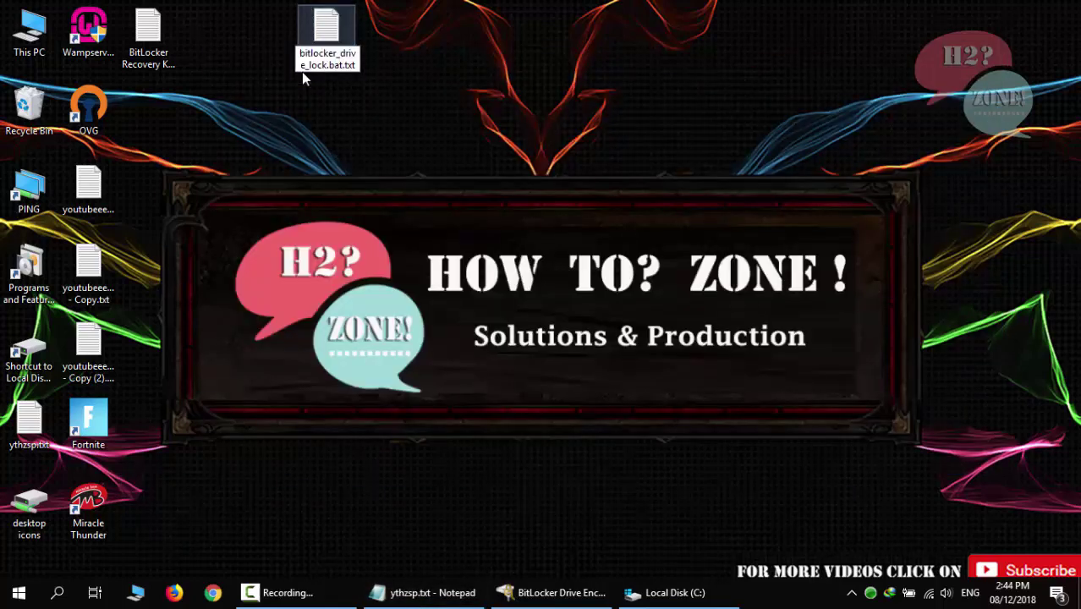
pyautogui.press('Delete')
pyautogui.press('Delete')
pyautogui.press('Delete')
pyautogui.press('Return')
pyautogui.press('Return')
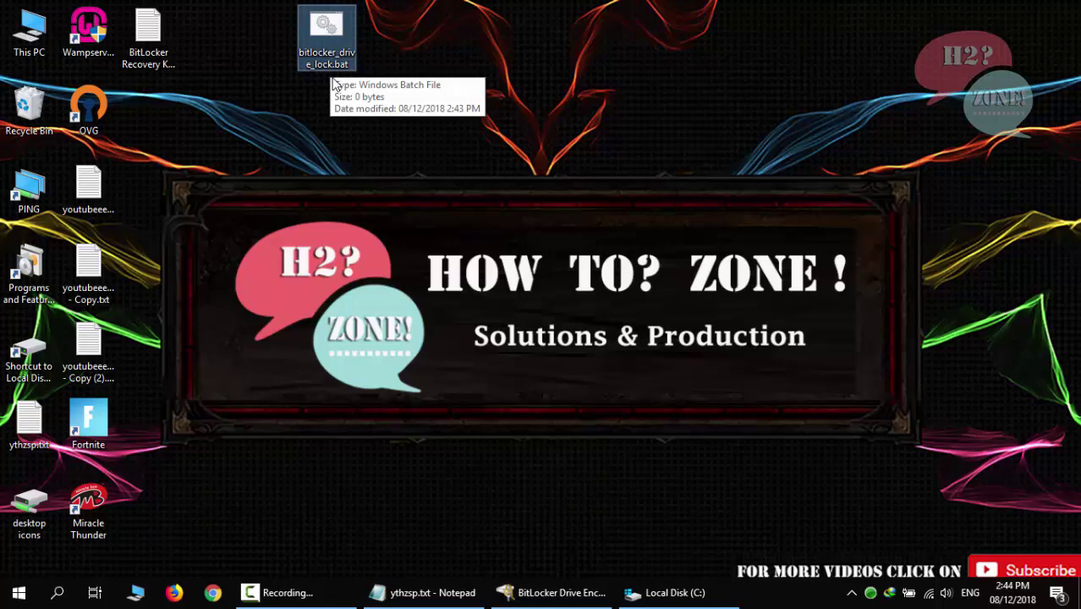
# Highlight the manage-bde -lock e: command and its drive letter e in the notes.
pyautogui.click(425, 592)
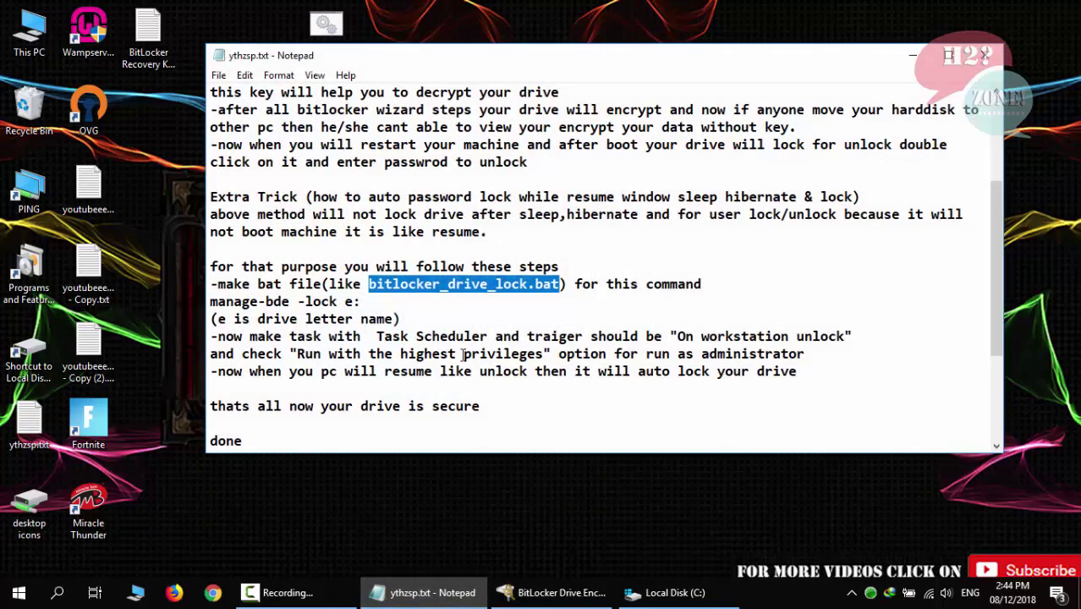
pyautogui.moveTo(211, 301); pyautogui.dragTo(377, 306)
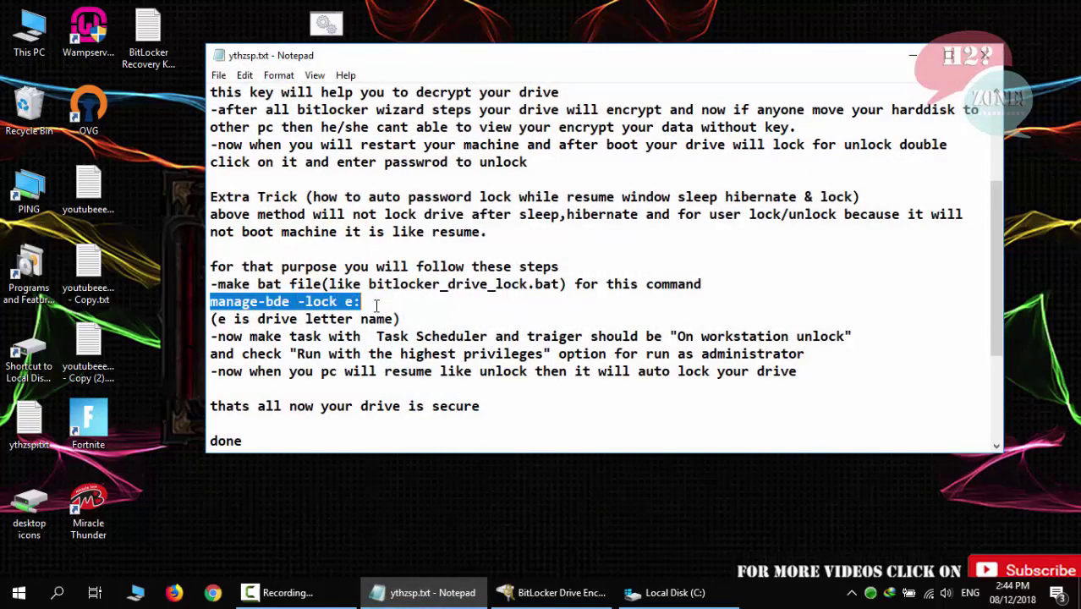
pyautogui.click(346, 303)
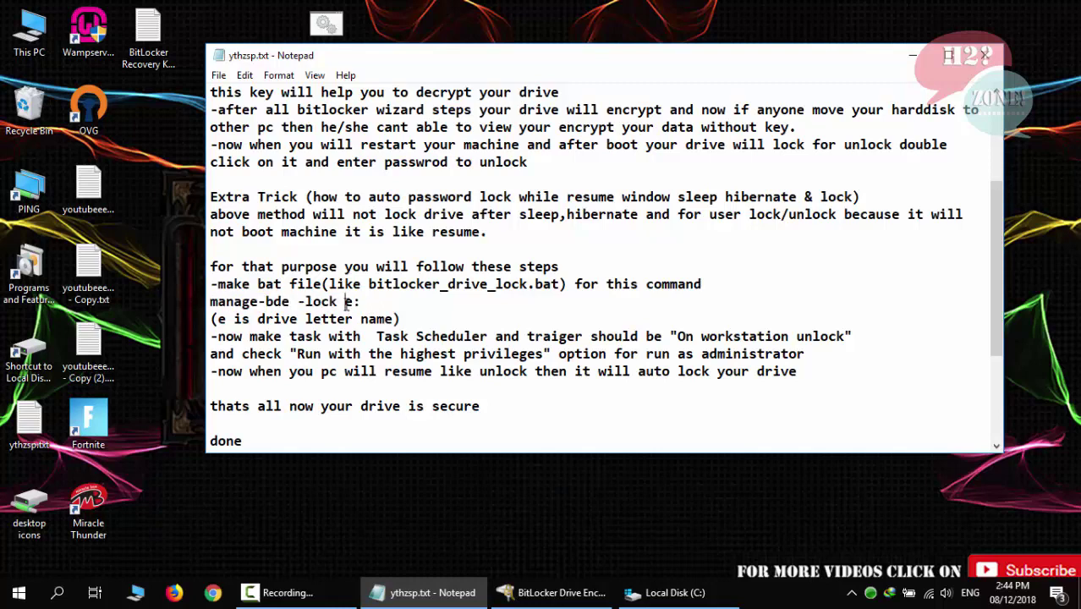
pyautogui.moveTo(345, 302); pyautogui.dragTo(352, 302)
pyautogui.hotkey('ctrl', 'c')
# Paste manage-bde -lock e: into bitlocker_drive_lock.bat and save it.
pyautogui.press('super+d')
pyautogui.rightClick(326, 29)
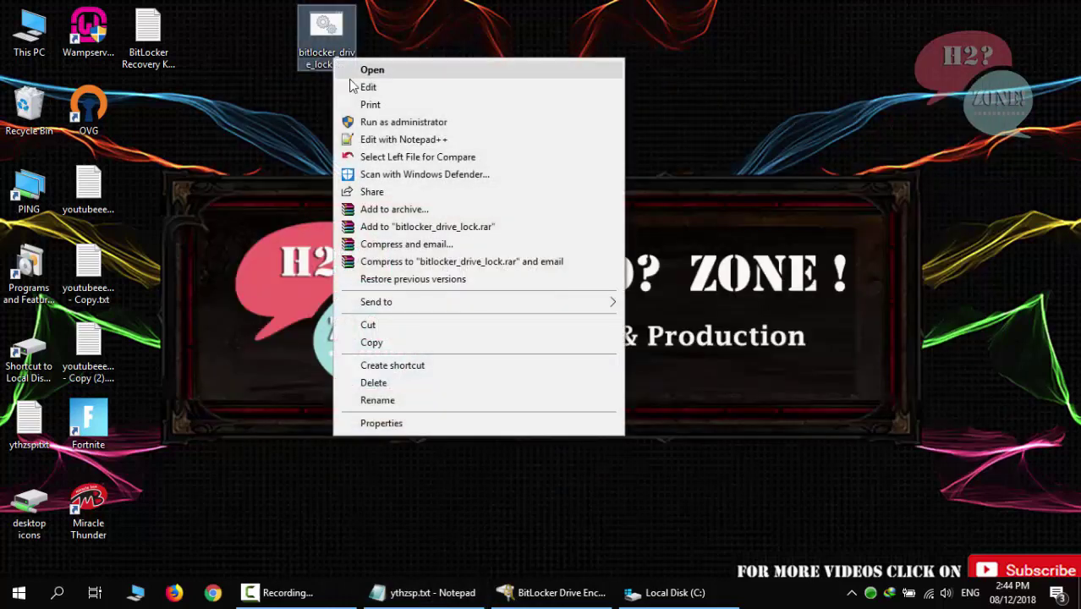
pyautogui.click(369, 87)
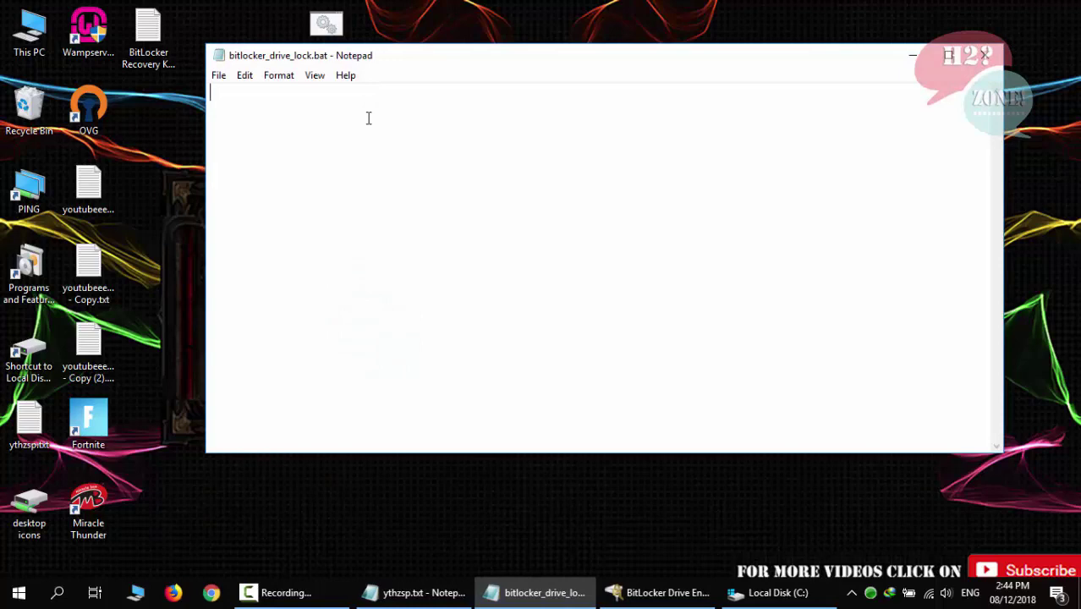
pyautogui.hotkey('ctrl', 'v')
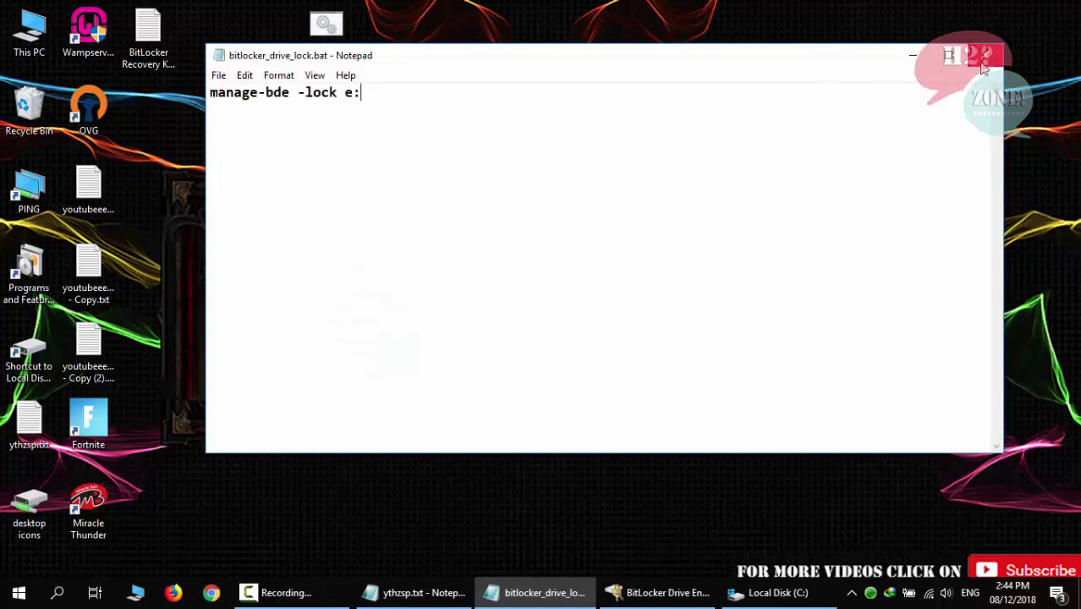
pyautogui.hotkey('alt', 'F4')
pyautogui.click(499, 323)
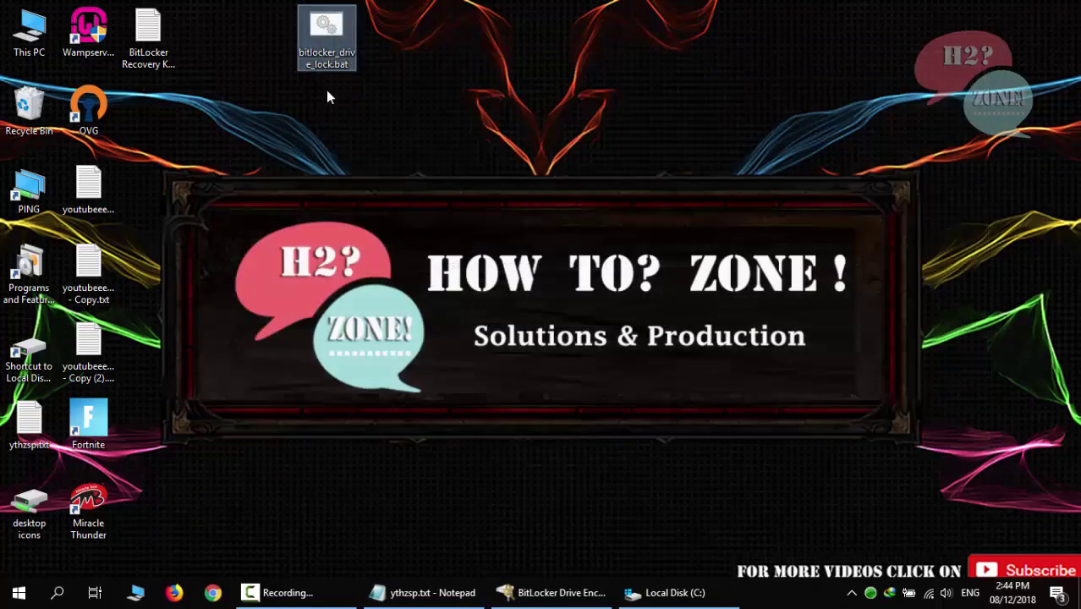
# Move bitlocker_drive_lock.bat from the desktop into Local Disk (C:), granting admin permission.
pyautogui.rightClick(326, 61)
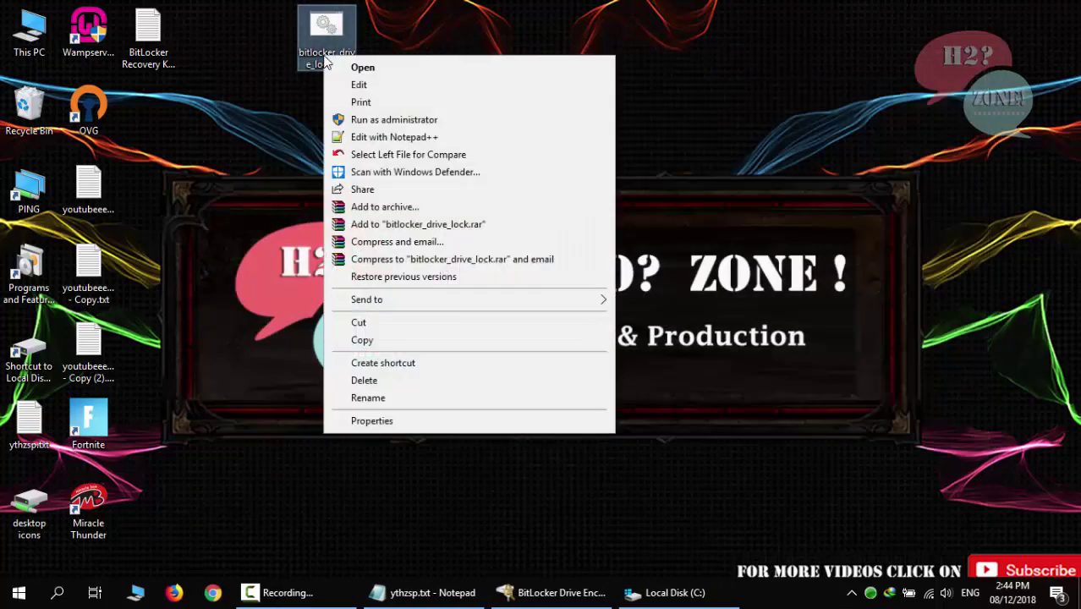
pyautogui.click(370, 326)
pyautogui.click(643, 592)
pyautogui.hotkey('ctrl', 'v')
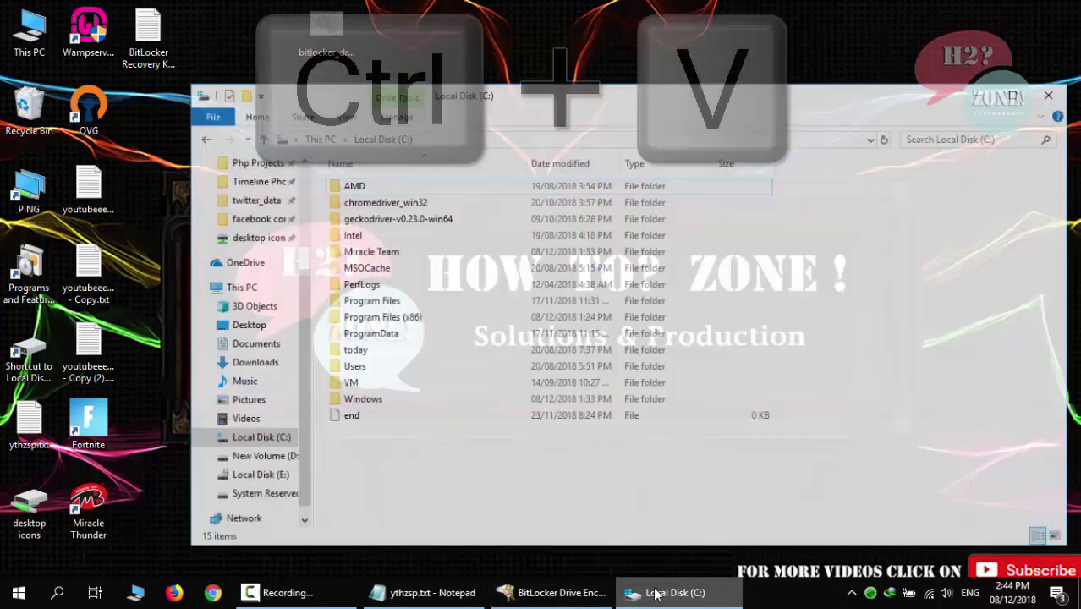
pyautogui.click(500, 191)
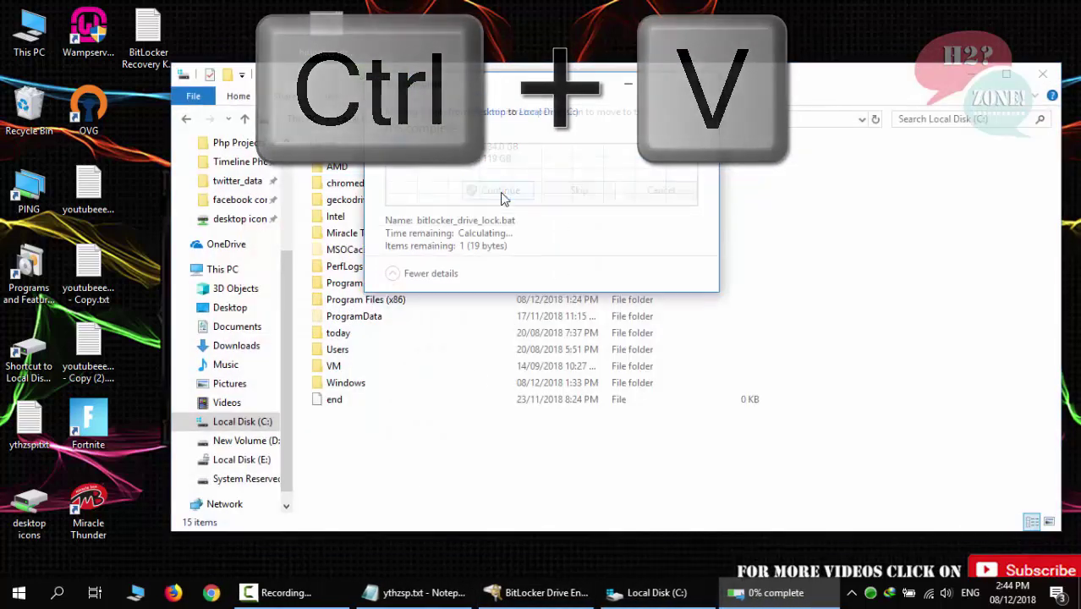
# Launch Task Scheduler via search and begin a new basic task from the Library.
pyautogui.press('super')
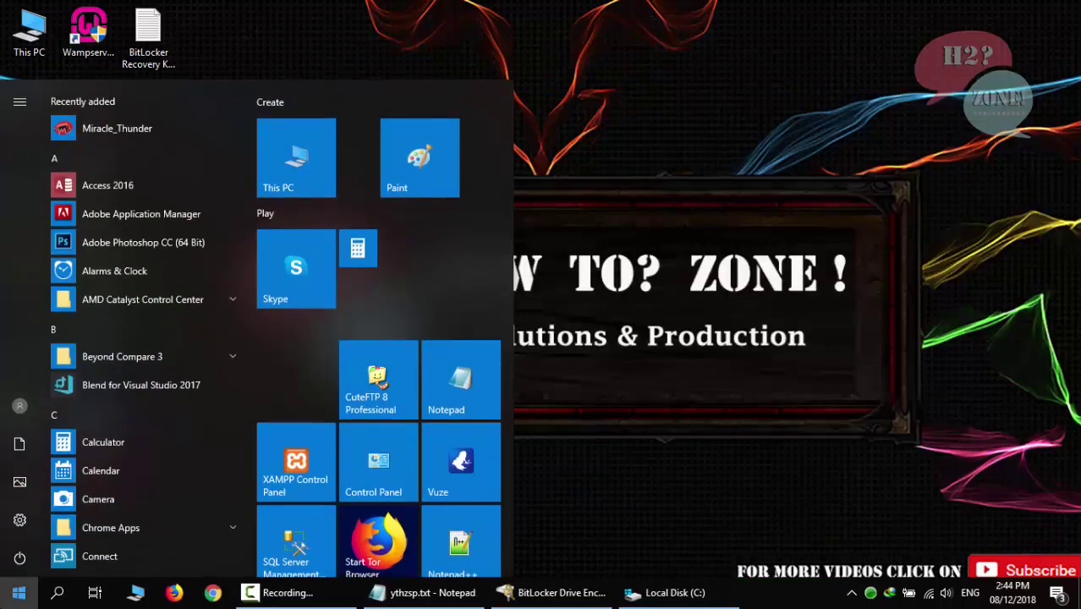
pyautogui.write('taskk')
pyautogui.press('Return')
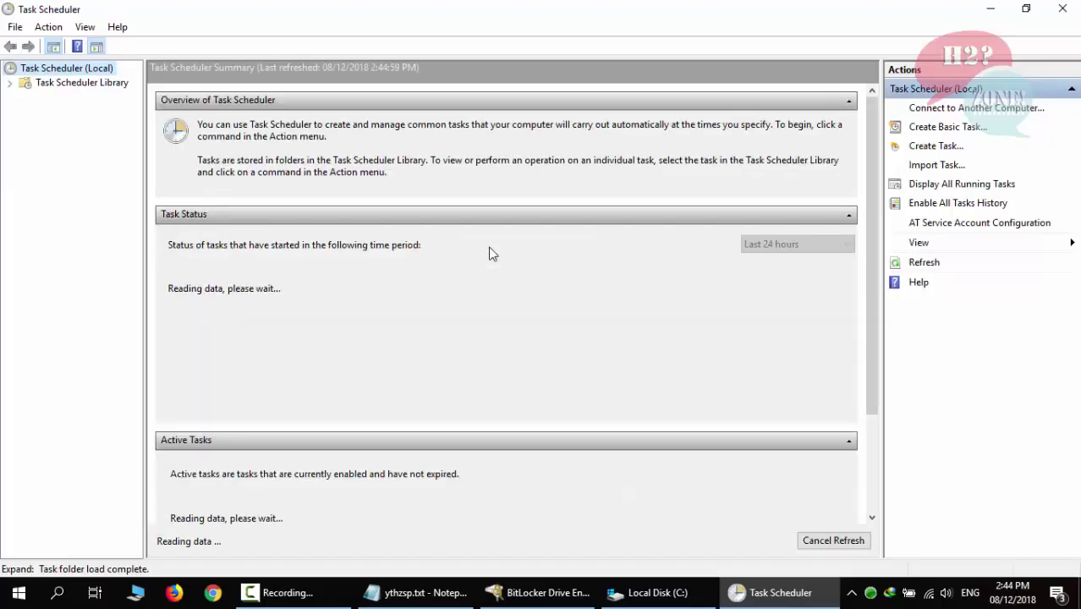
pyautogui.click(51, 82)
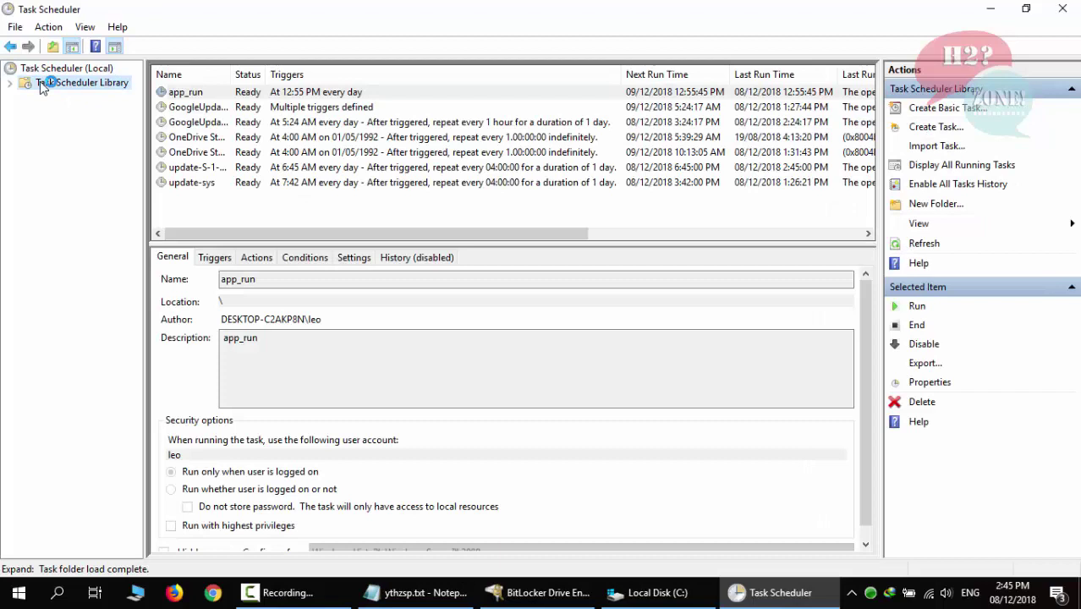
pyautogui.click(927, 109)
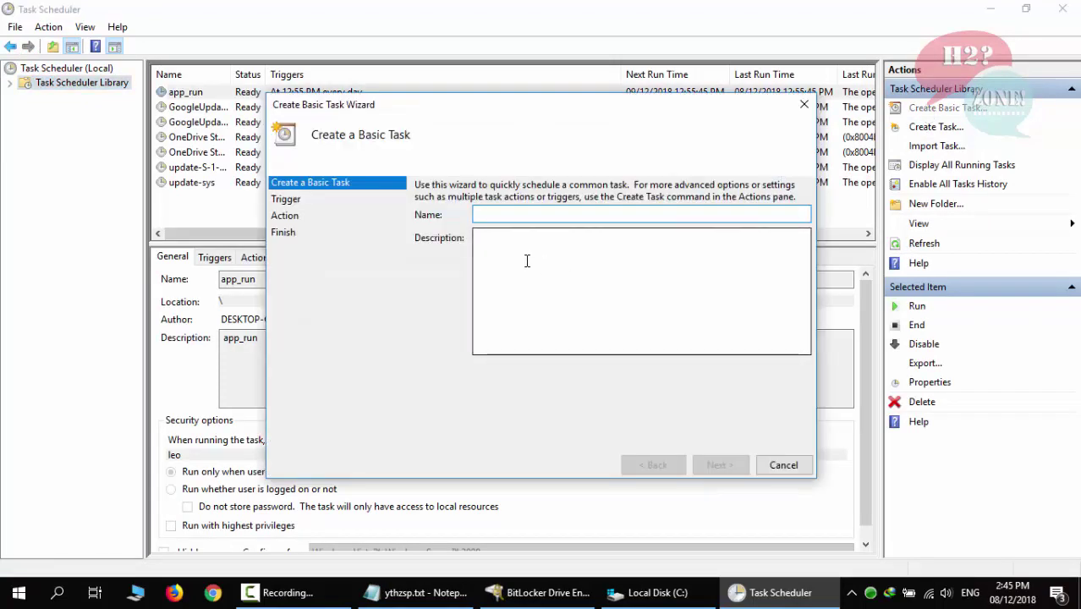
# Name the task bitlocker_drive_lock_startup and reuse that name as its description.
pyautogui.click(418, 592)
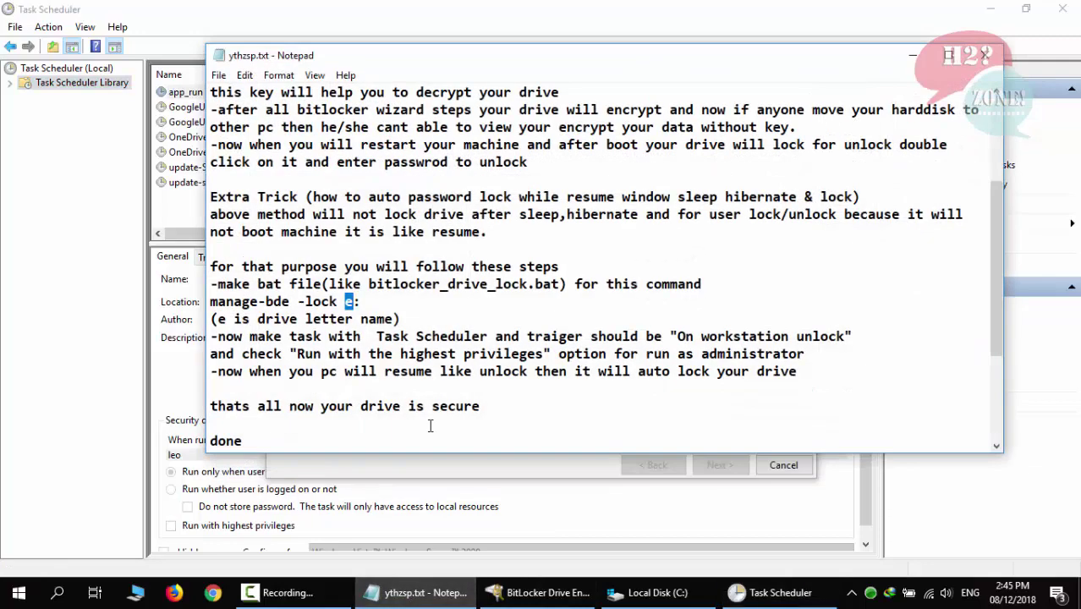
pyautogui.moveTo(369, 285); pyautogui.dragTo(529, 286)
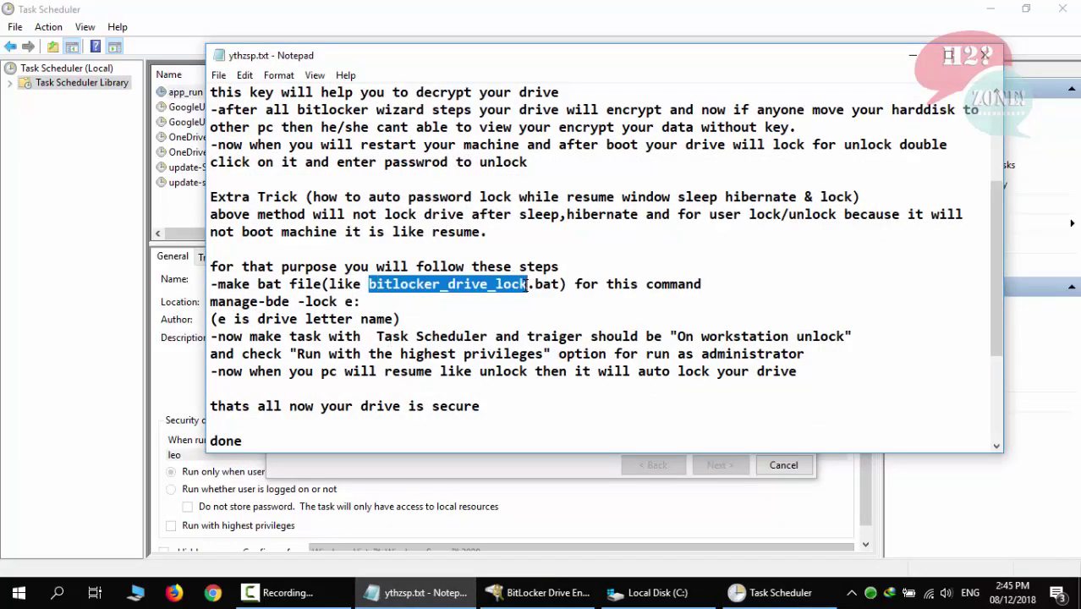
pyautogui.click(598, 7)
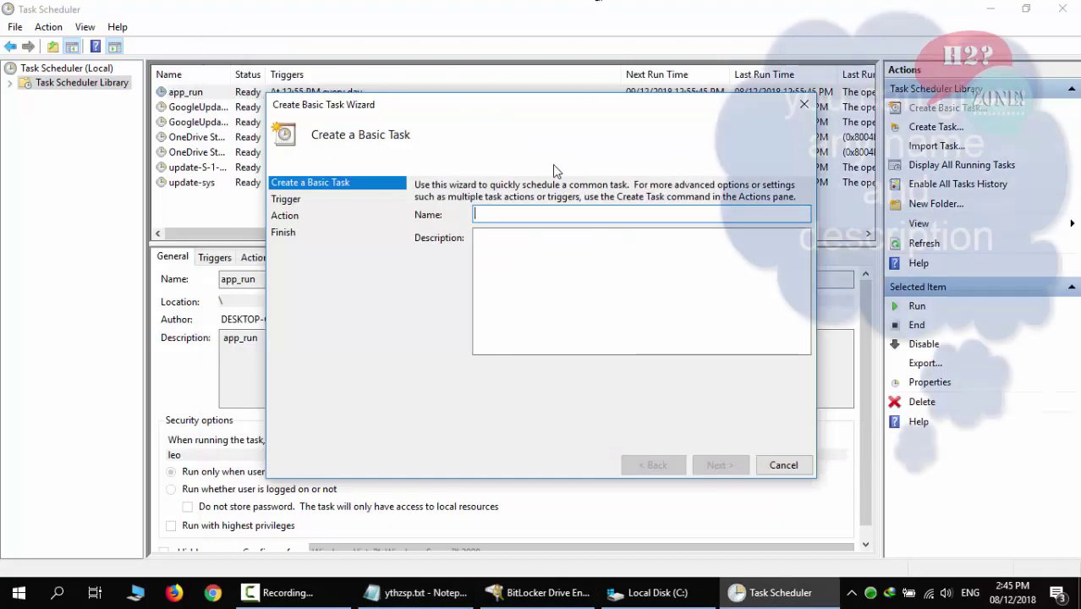
pyautogui.hotkey('ctrl', 'v')
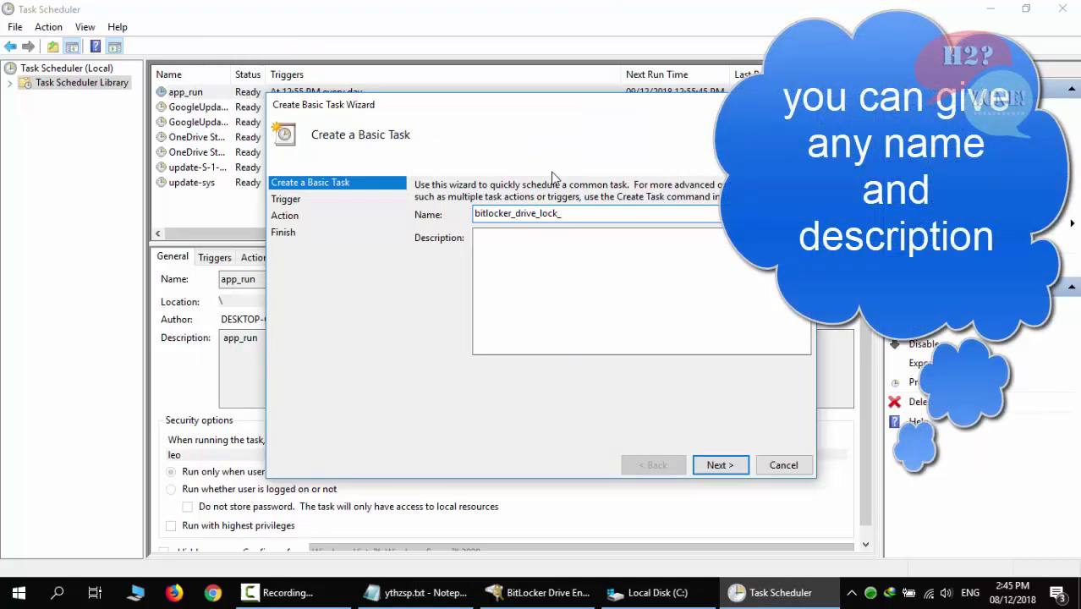
pyautogui.write('startup')
pyautogui.hotkey('ctrl', 'a')
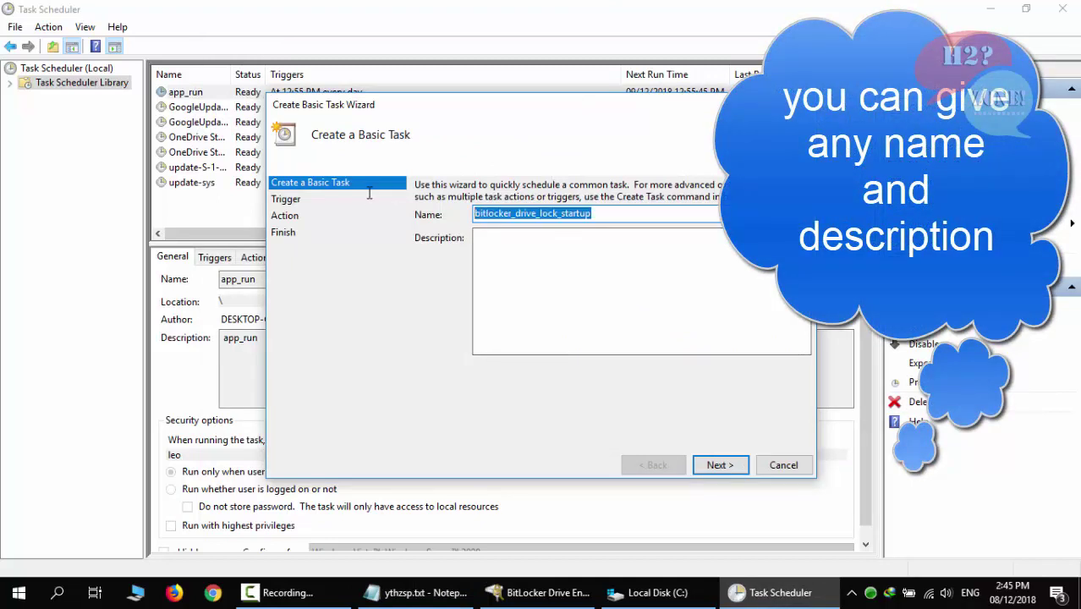
pyautogui.click(526, 306)
pyautogui.hotkey('ctrl', 'v')
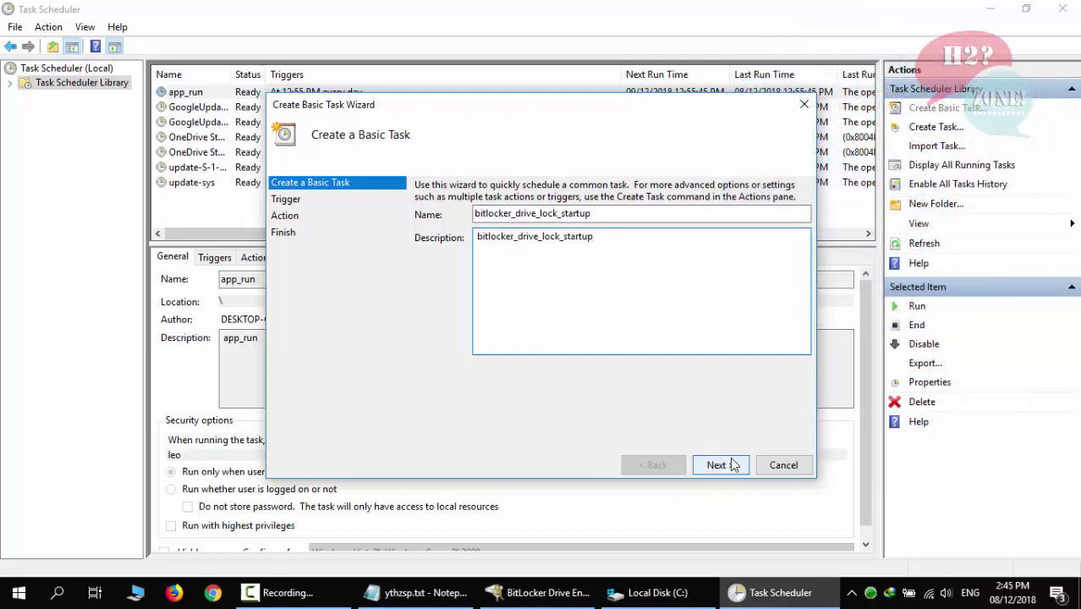
pyautogui.click(733, 465)
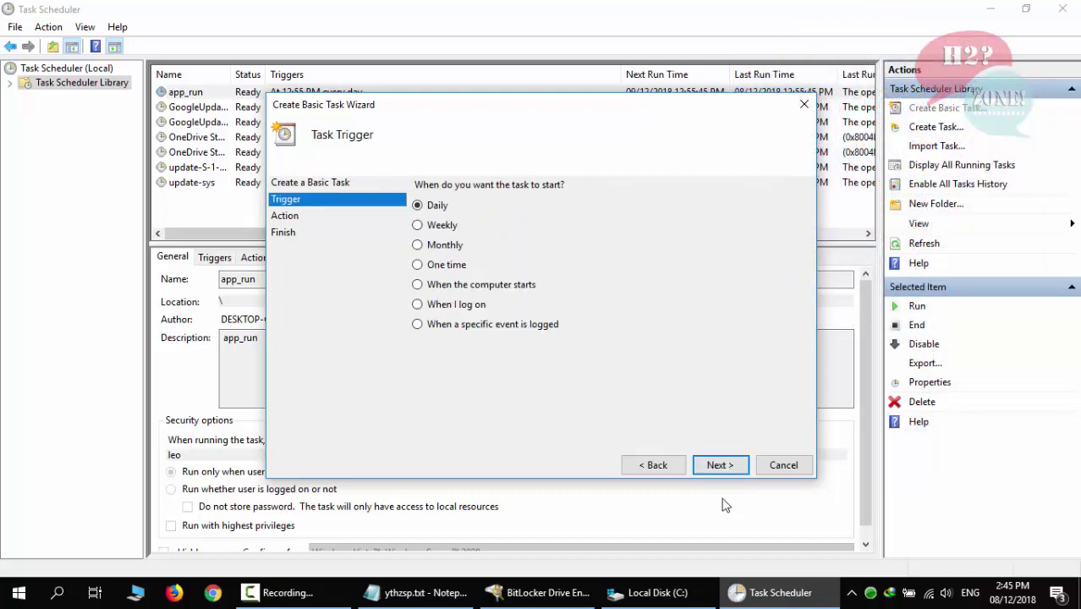
# Keep the Daily 2:45 PM trigger and set Start a Program to bitlocker_drive_lock.bat.
pyautogui.click(715, 466)
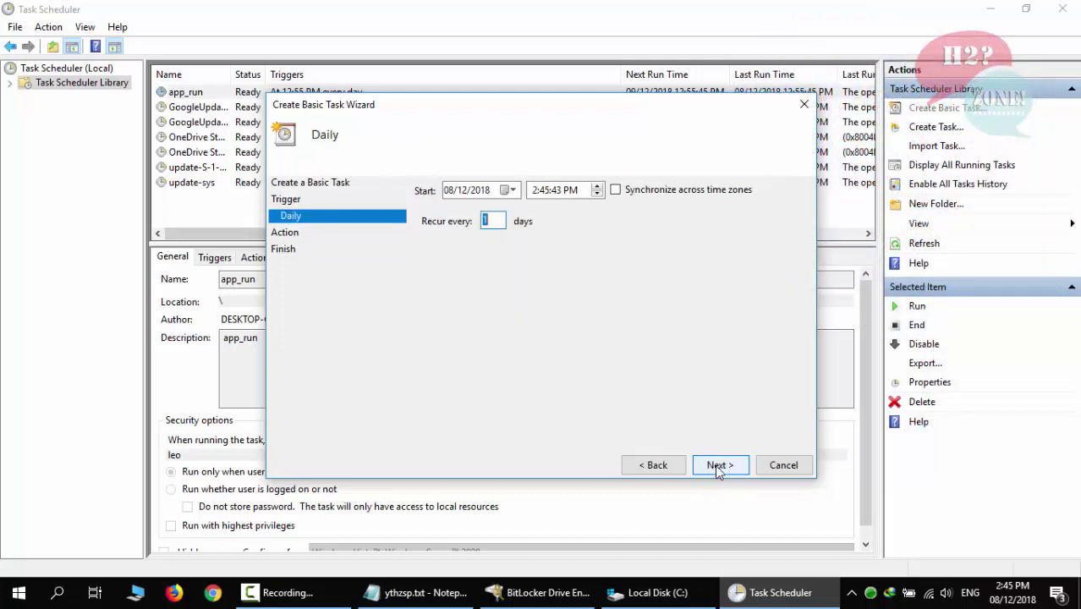
pyautogui.click(714, 464)
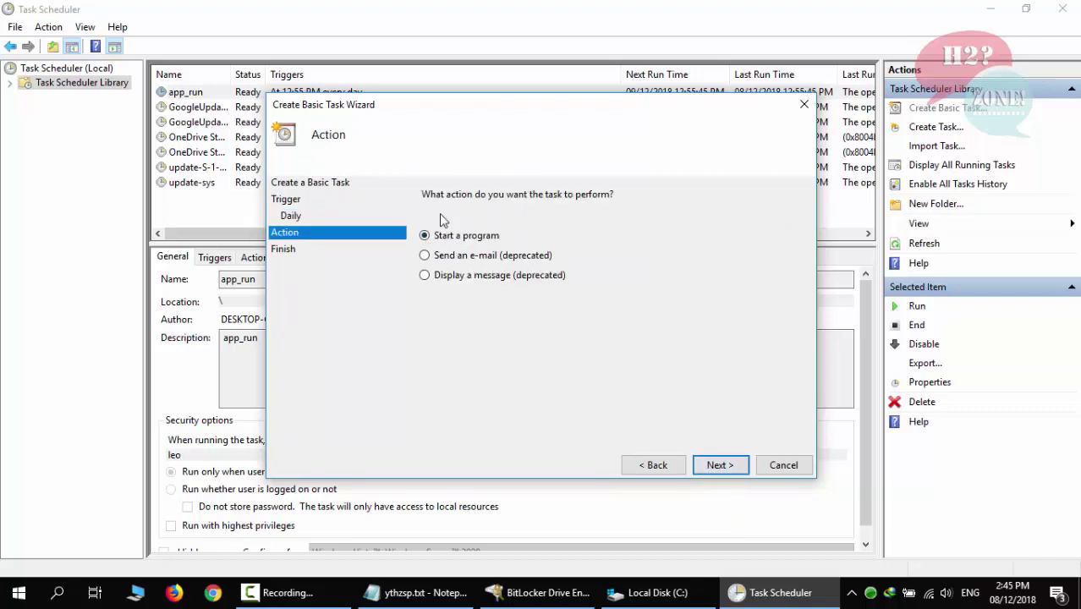
pyautogui.click(732, 470)
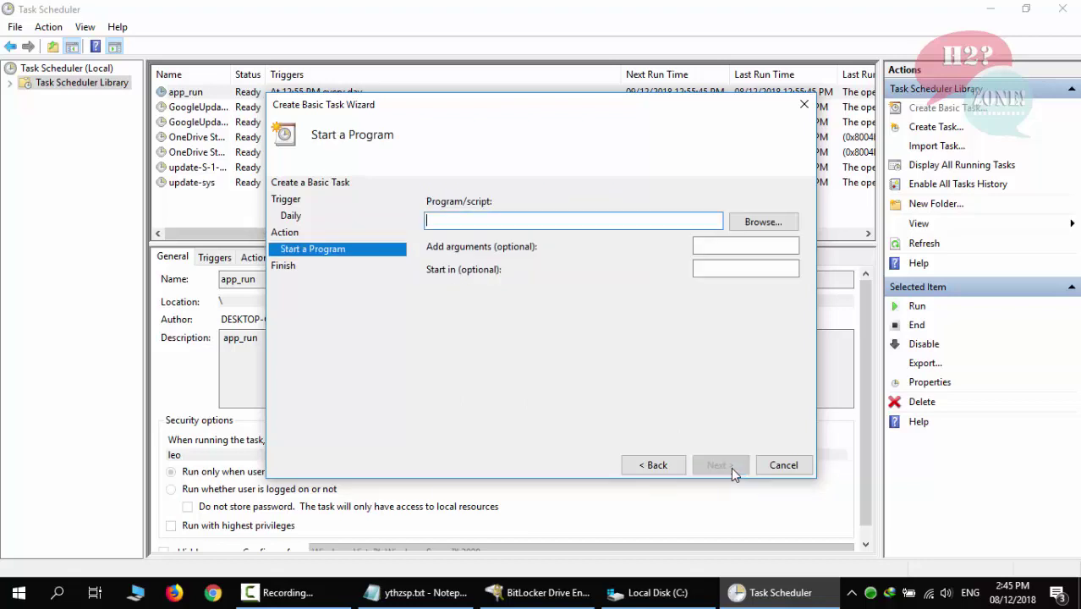
pyautogui.click(763, 222)
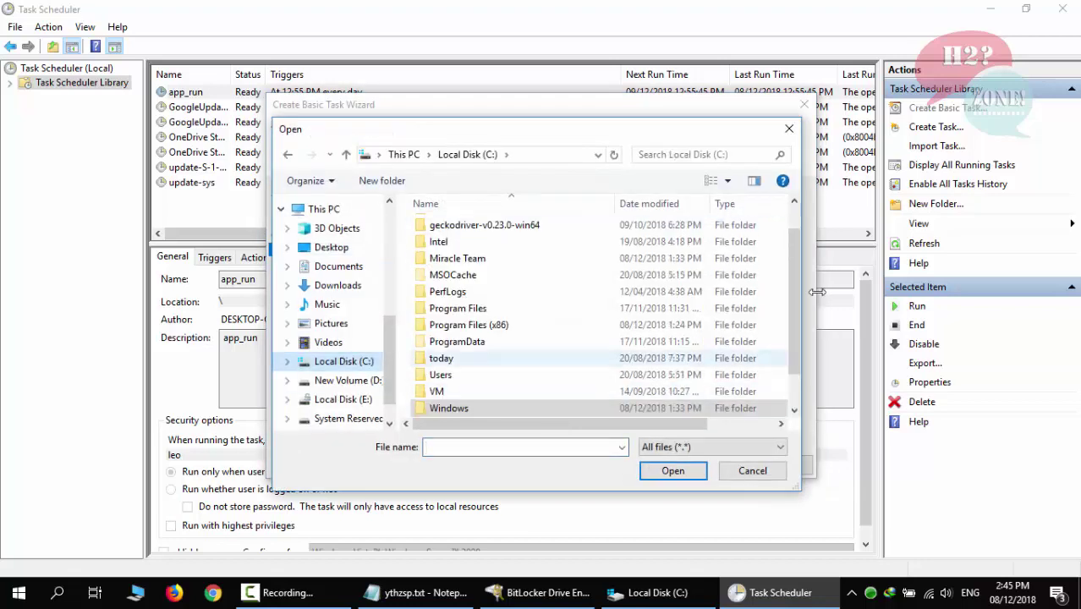
pyautogui.scroll(-1, 800, 283)
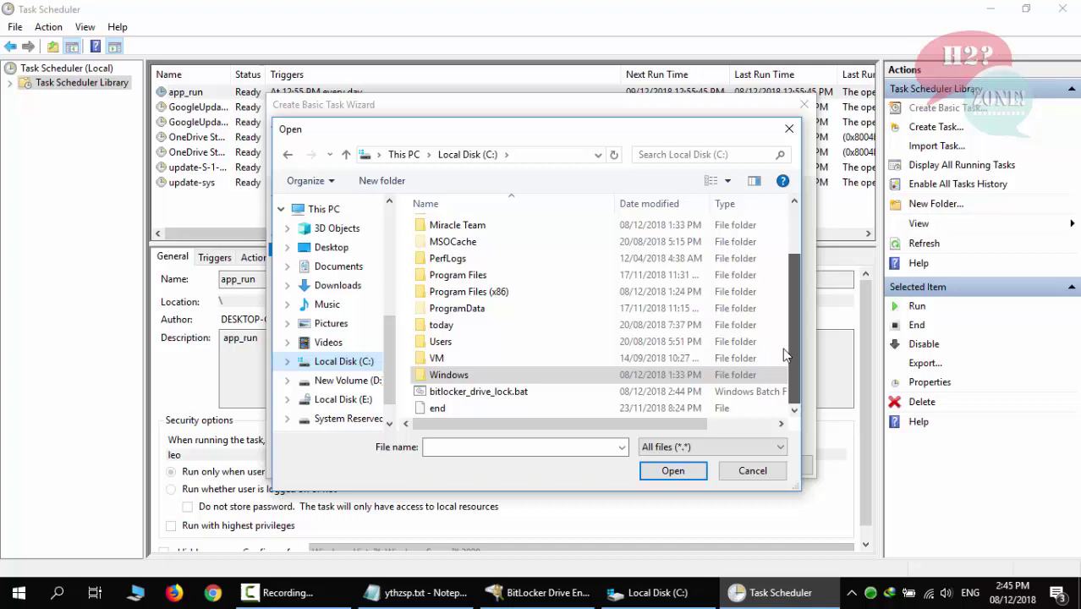
pyautogui.doubleClick(475, 392)
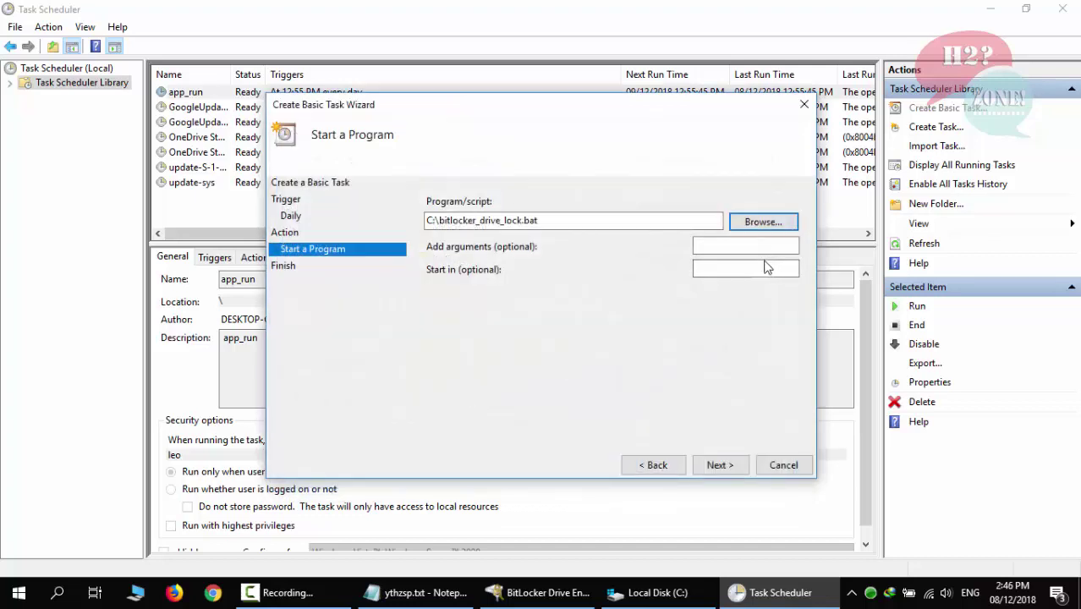
# Check the C:\ program path, reach the Summary, and tick Open Properties on finish.
pyautogui.moveTo(439, 220); pyautogui.dragTo(414, 220)
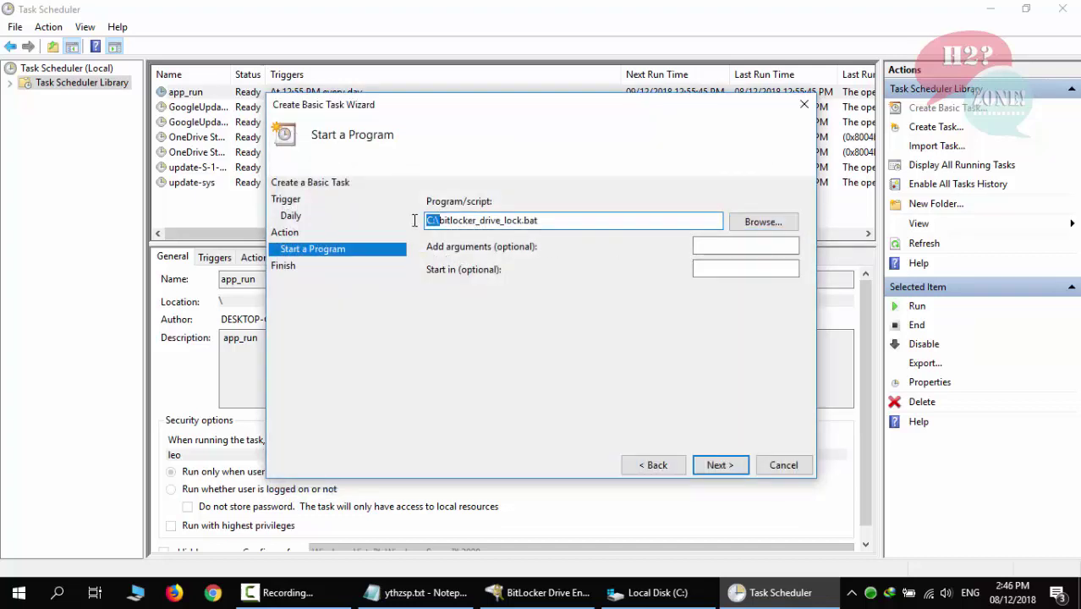
pyautogui.click(751, 270)
pyautogui.write('C:\\')
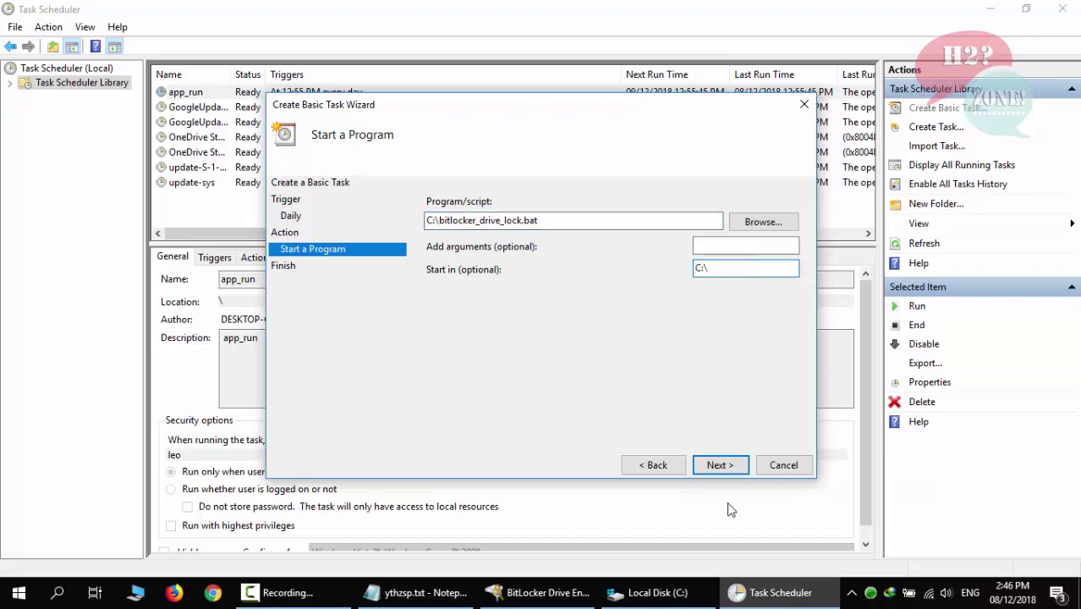
pyautogui.click(714, 471)
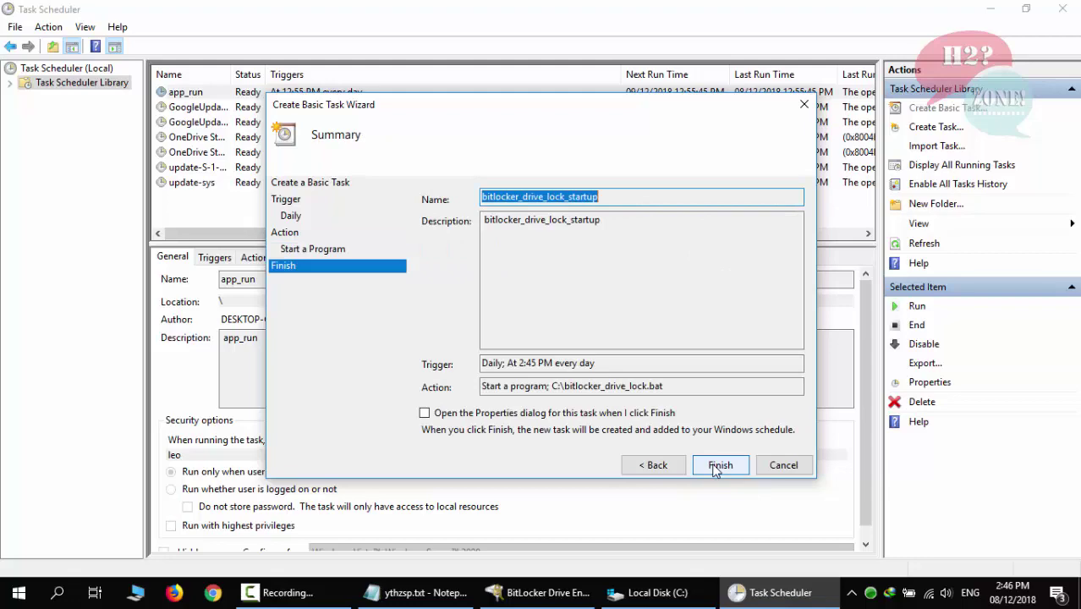
pyautogui.click(425, 412)
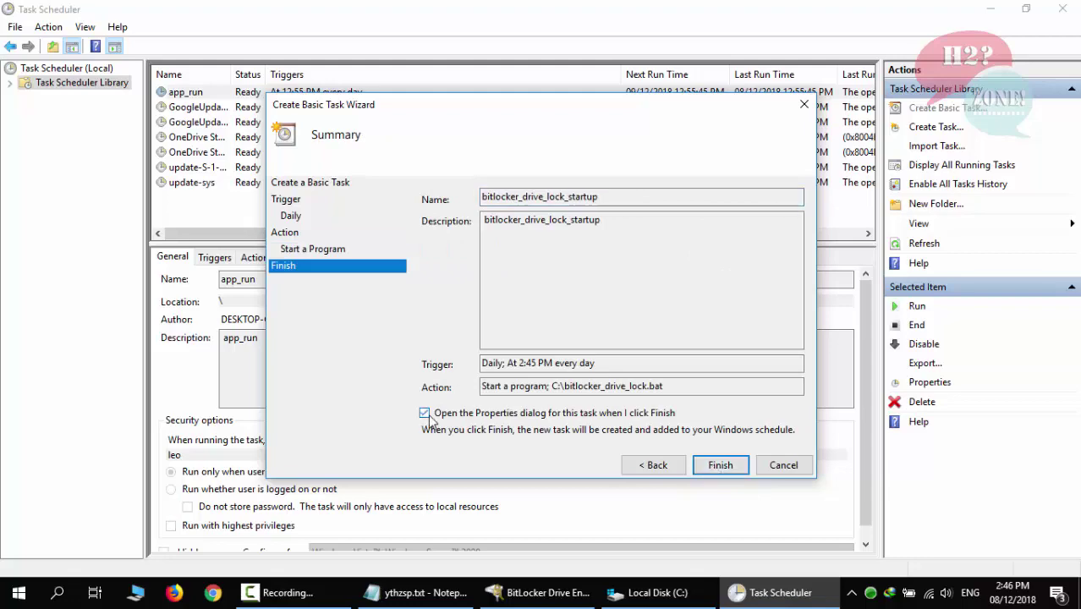
# Finish the task and enable Run with highest privileges in its properties.
pyautogui.click(725, 465)
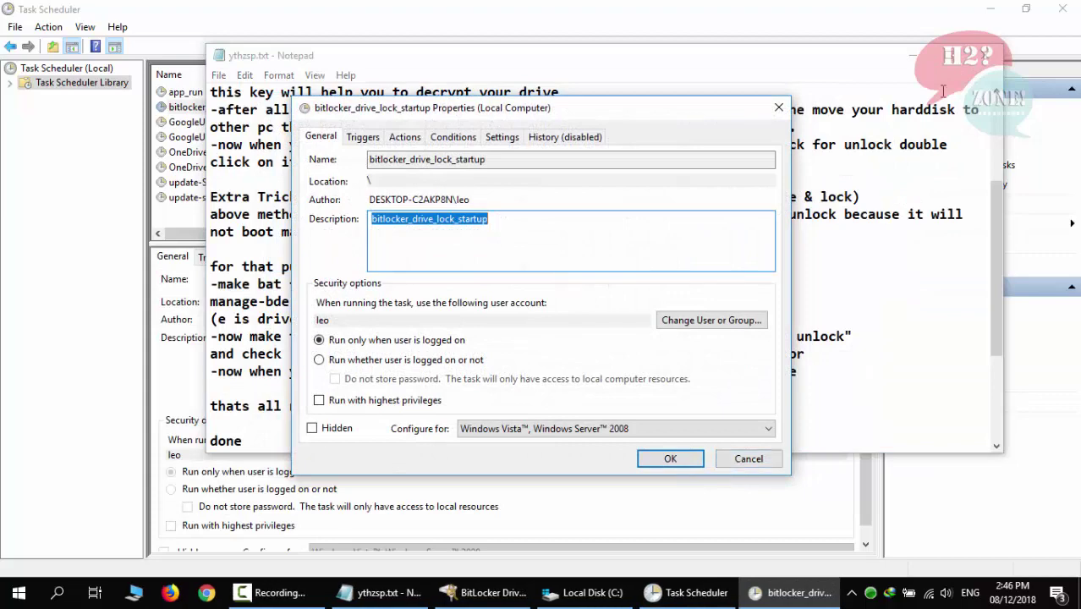
pyautogui.click(912, 55)
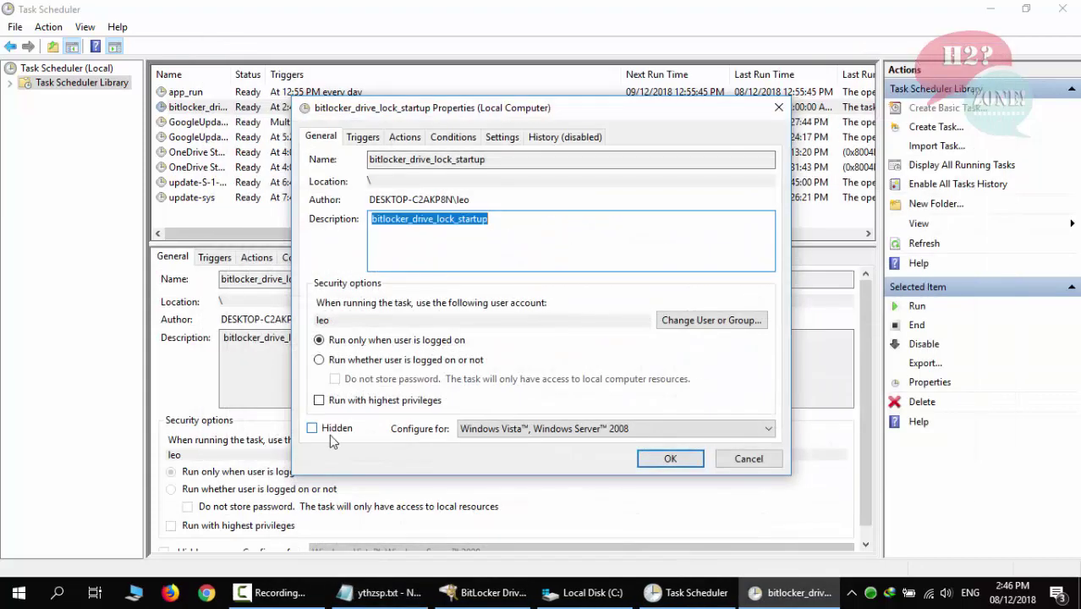
pyautogui.click(320, 402)
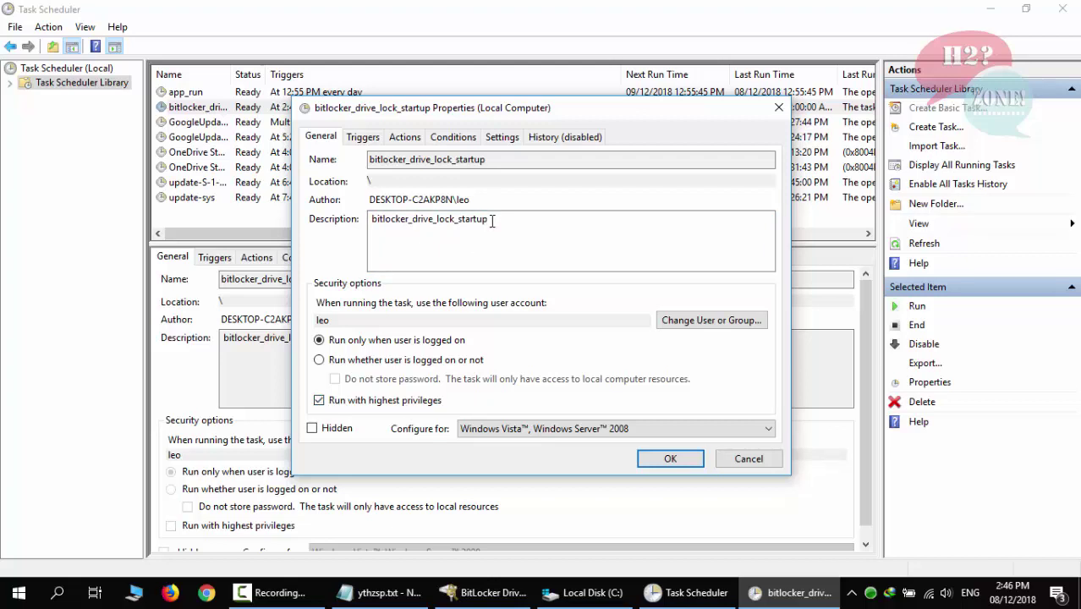
# Change the Daily trigger to On workstation unlock and save the task properties.
pyautogui.click(364, 139)
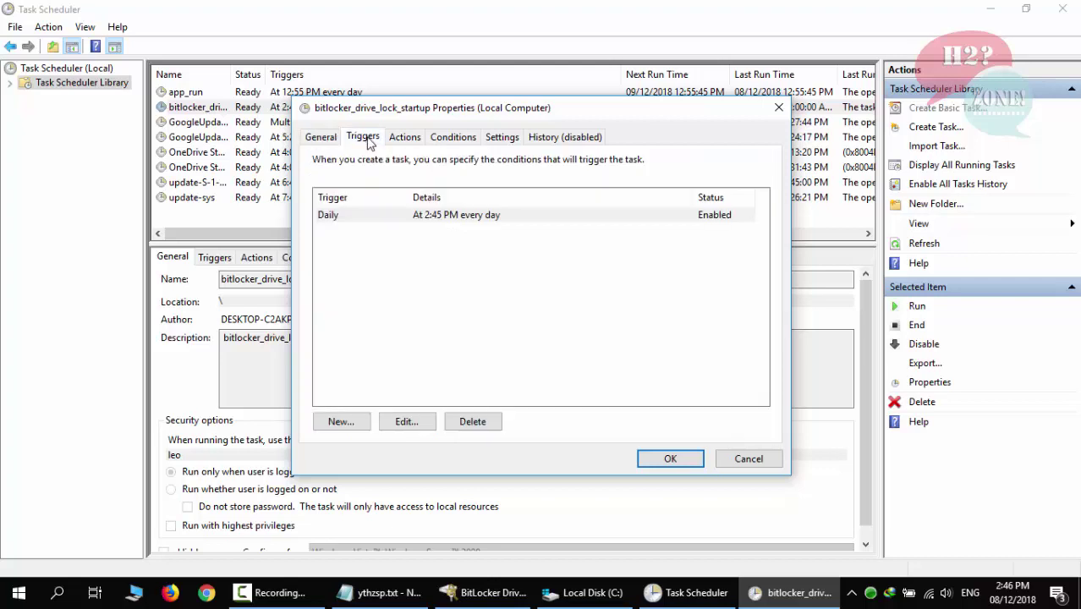
pyautogui.click(342, 218)
pyautogui.click(406, 423)
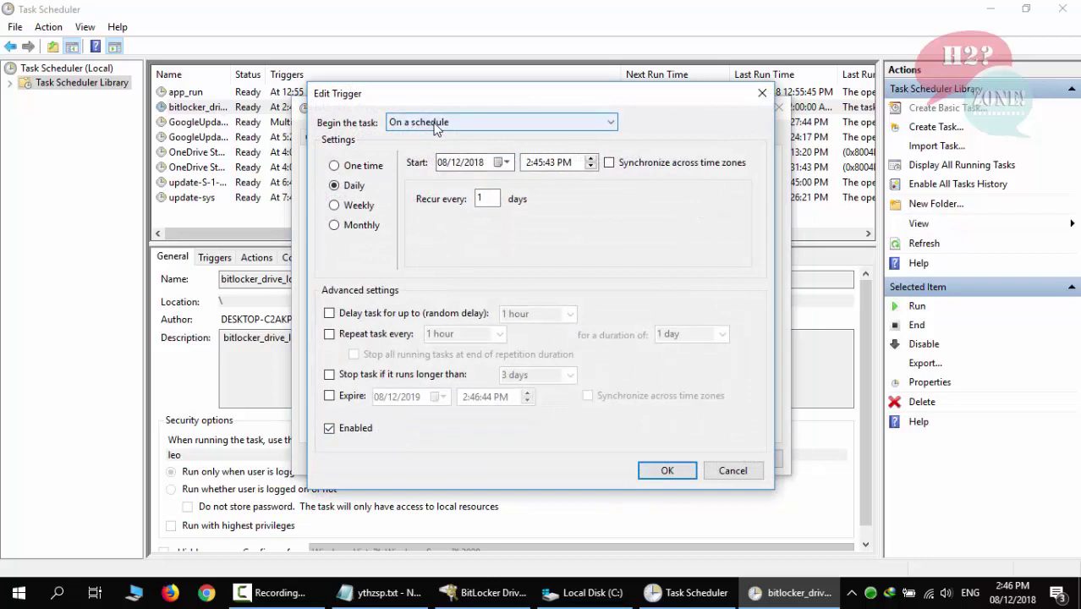
pyautogui.click(448, 121)
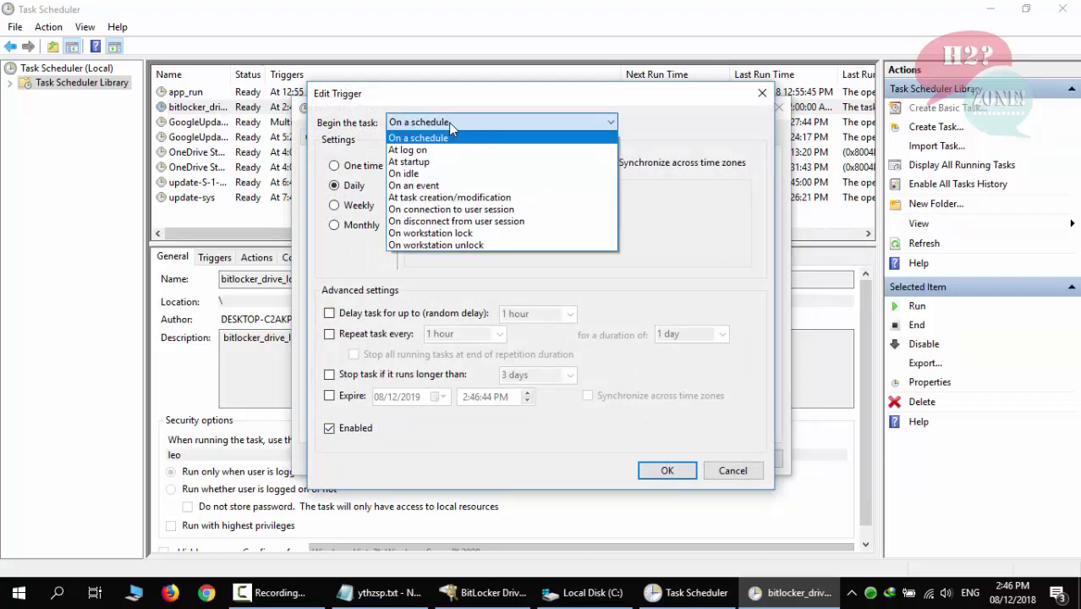
pyautogui.click(425, 245)
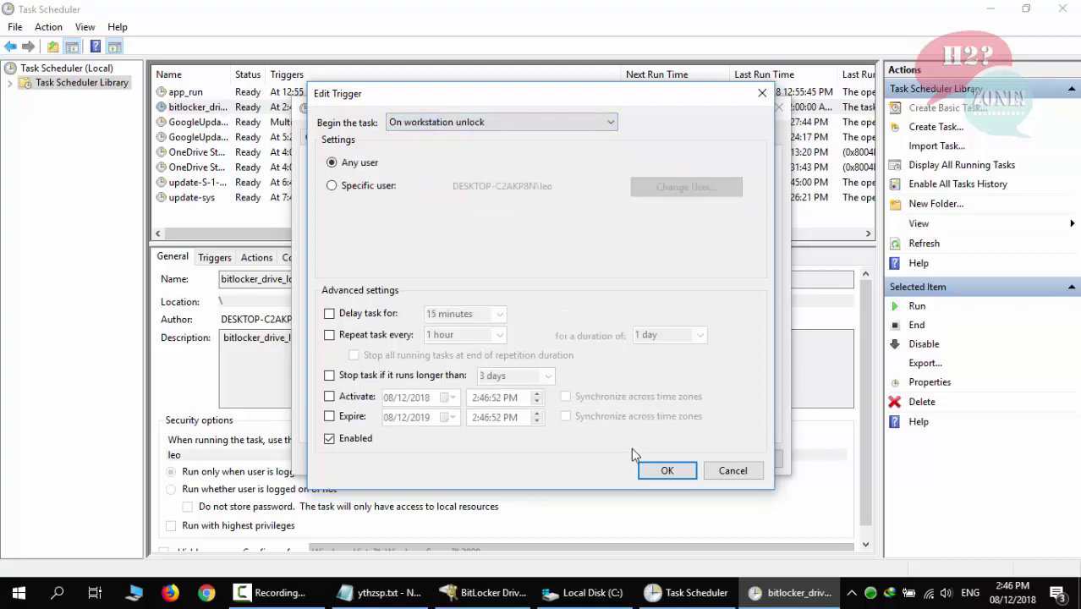
pyautogui.click(652, 472)
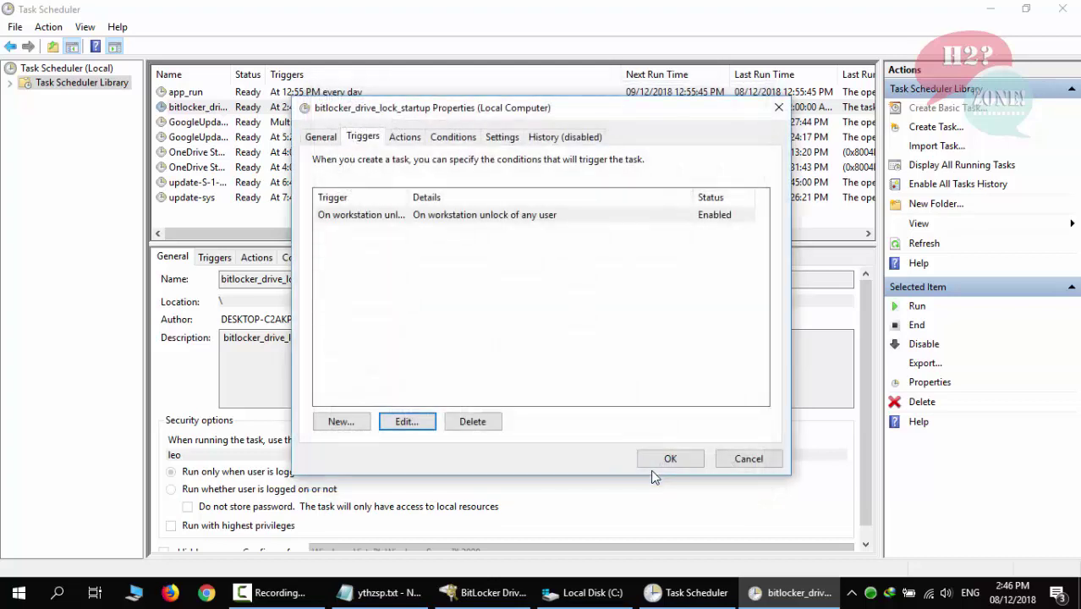
pyautogui.click(658, 459)
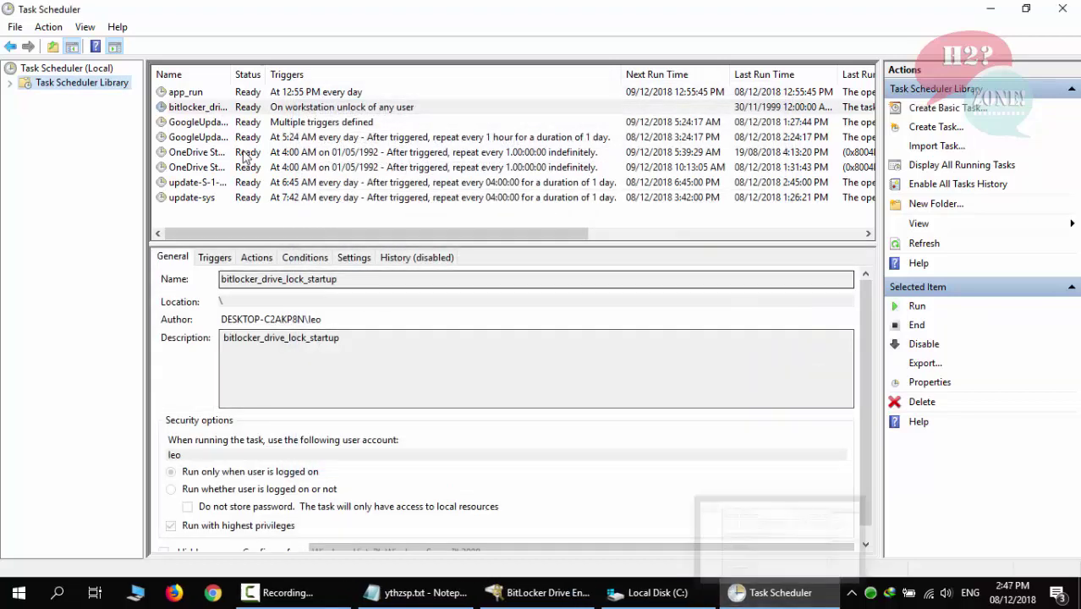
# Open drive E: from This PC to show its folders, then return to the drive list.
pyautogui.click(736, 594)
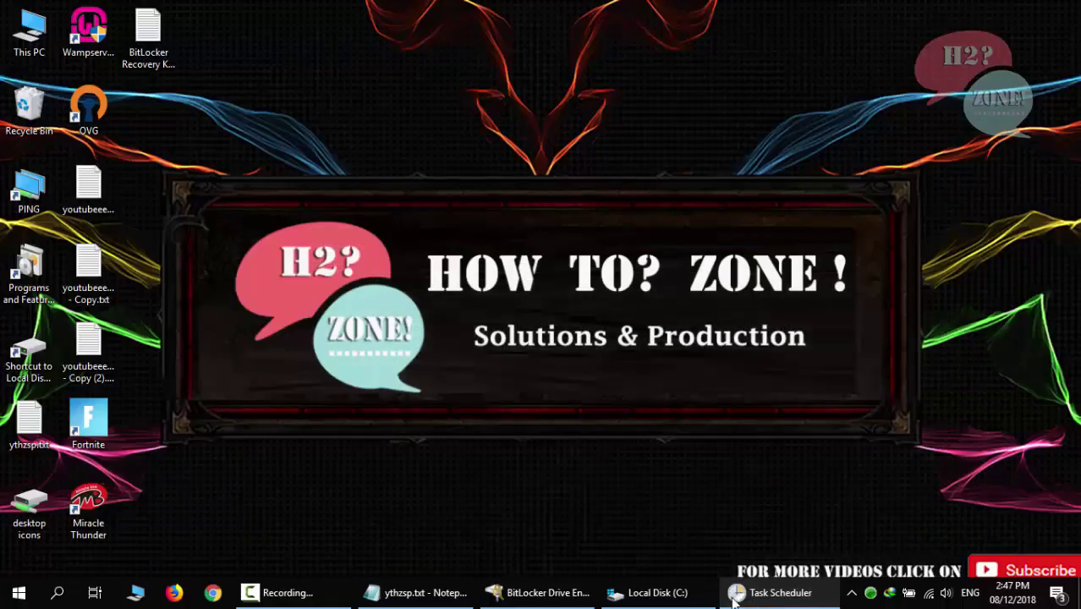
pyautogui.click(422, 593)
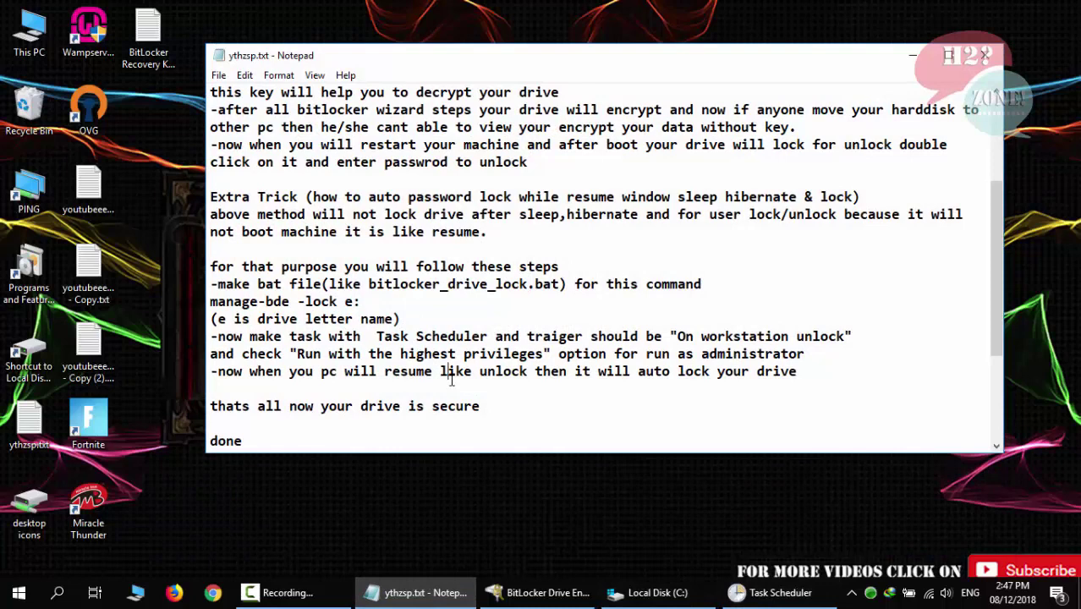
pyautogui.click(436, 590)
pyautogui.click(643, 592)
pyautogui.click(303, 119)
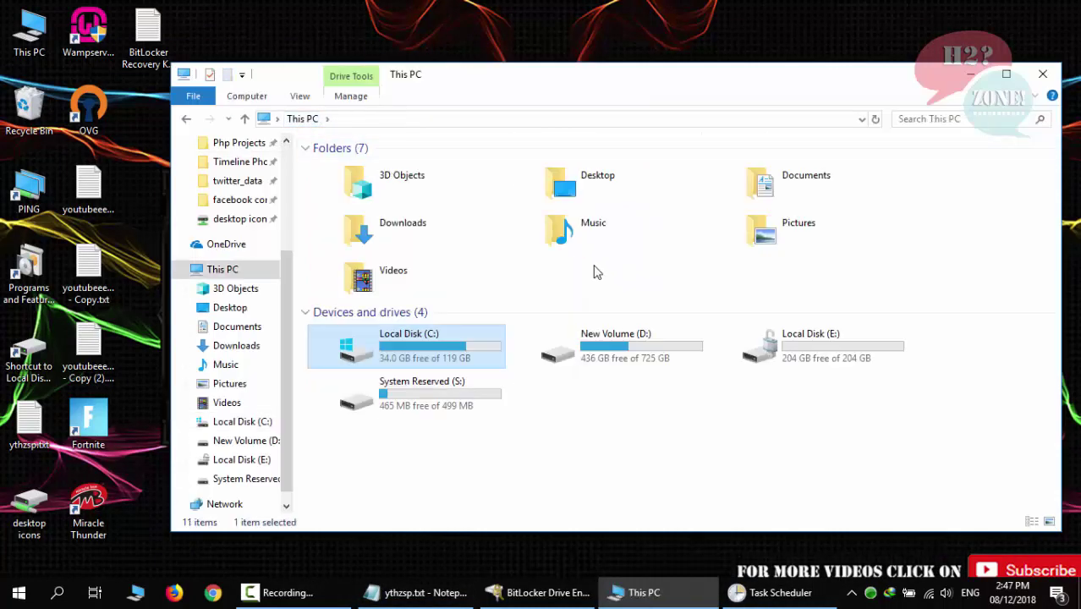
pyautogui.doubleClick(786, 360)
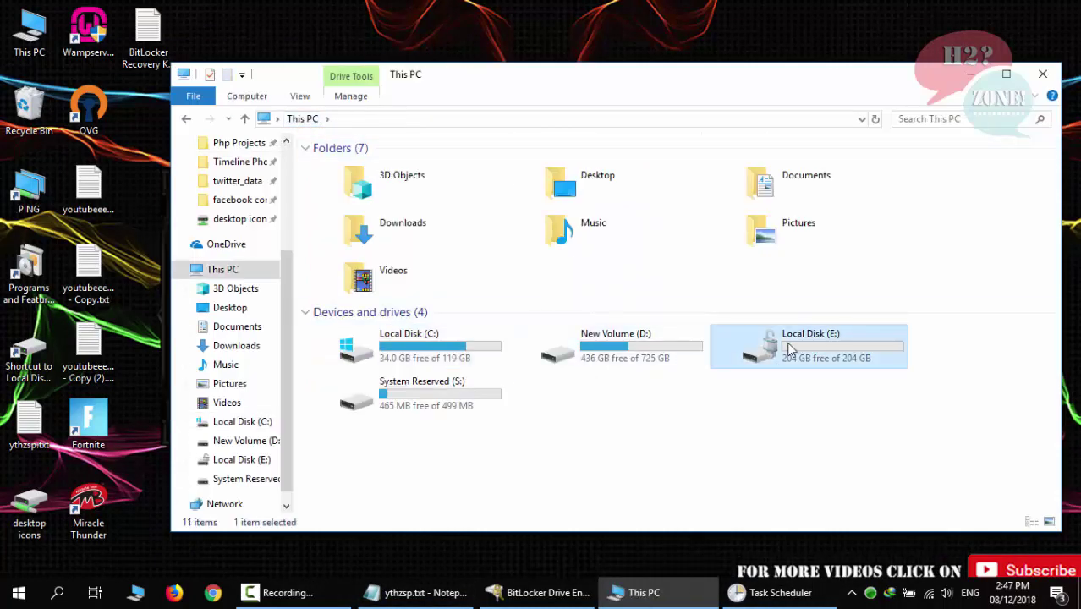
pyautogui.doubleClick(507, 76)
pyautogui.click(145, 46)
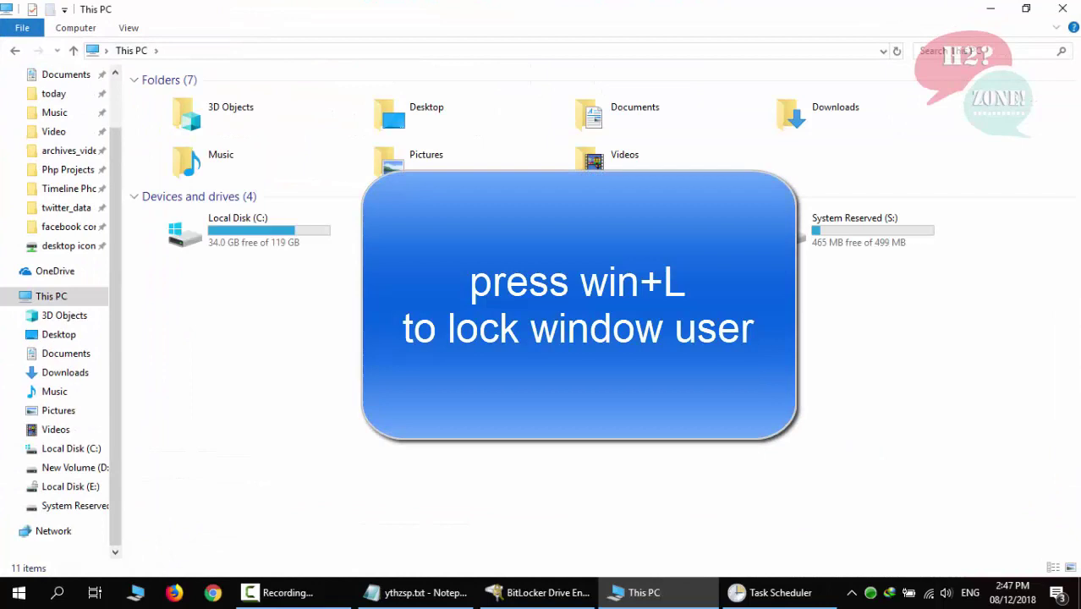
# Lock and unlock Windows, confirm E: now asks for its BitLocker password, then restore the notes.
pyautogui.press('super+l')
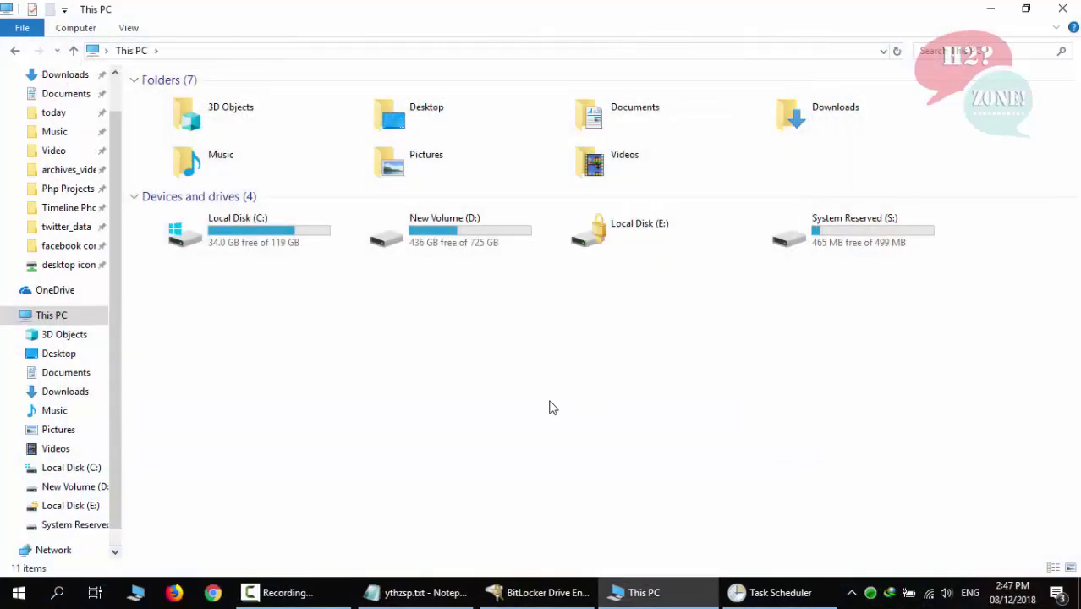
pyautogui.doubleClick(604, 243)
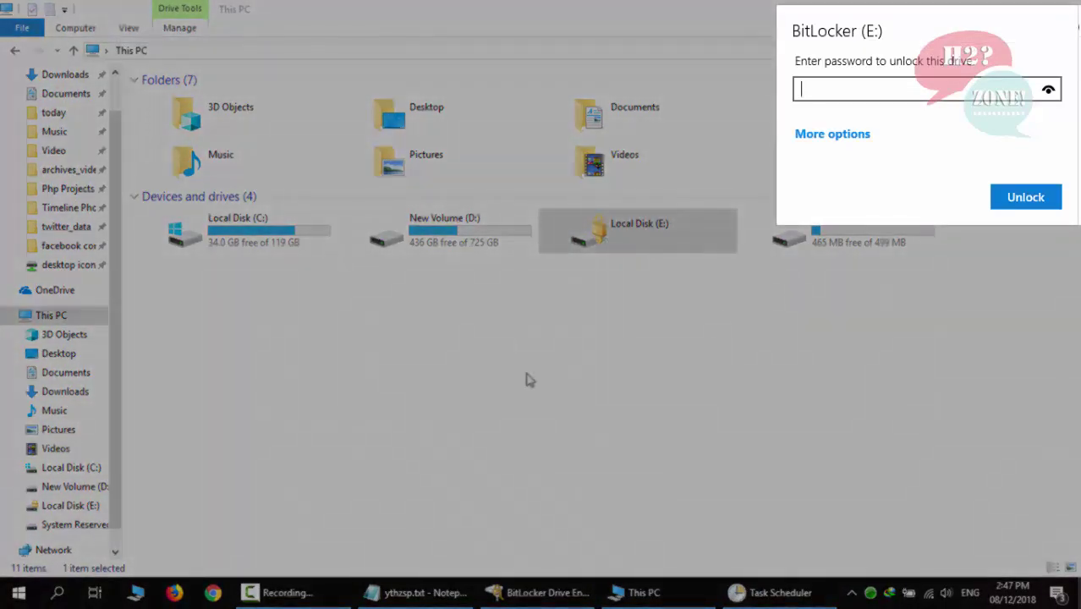
pyautogui.click(526, 380)
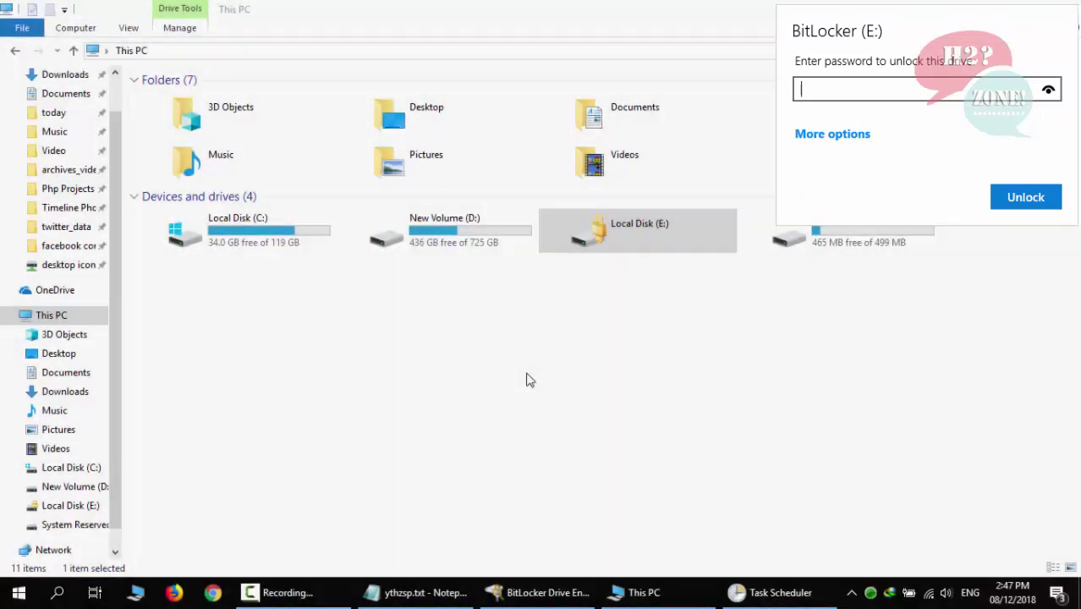
pyautogui.click(416, 582)
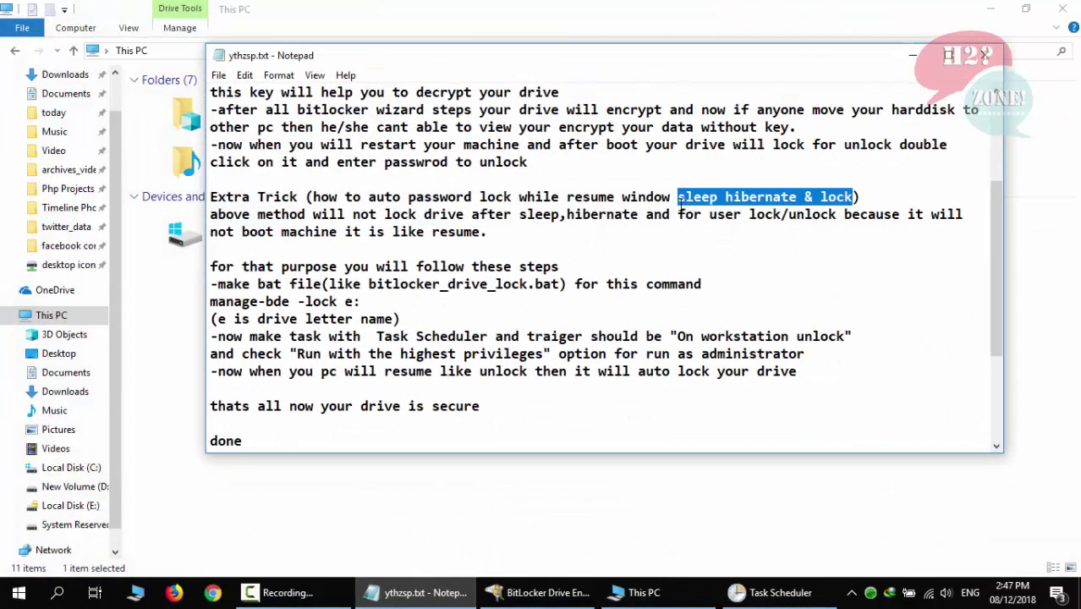
# Scroll the notes to the closing "thank you for watching" lines, then minimize and restore Notepad.
pyautogui.click(831, 197)
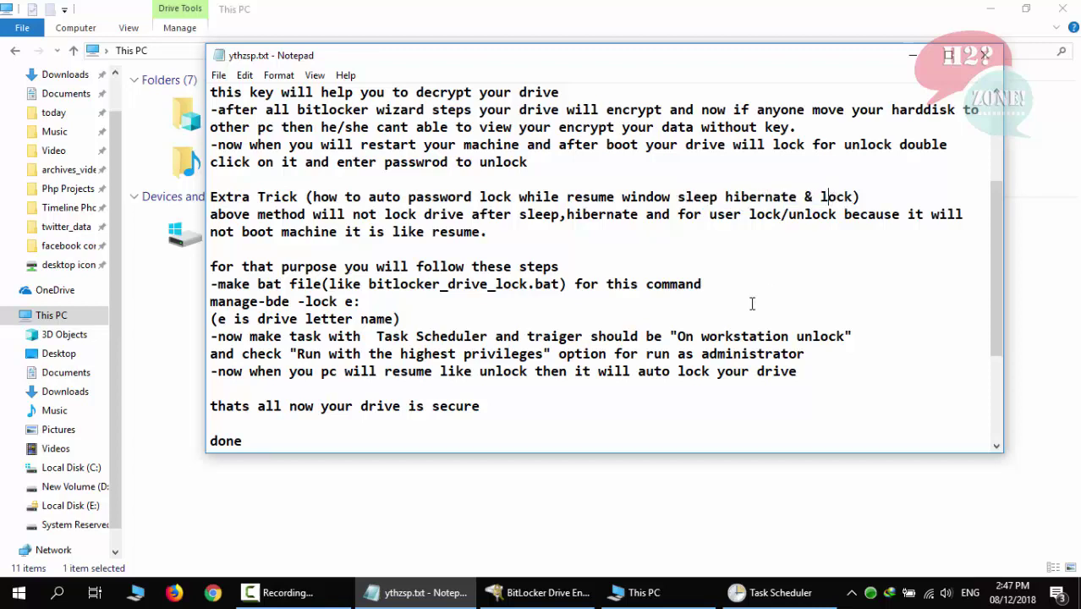
pyautogui.moveTo(993, 254); pyautogui.dragTo(995, 311)
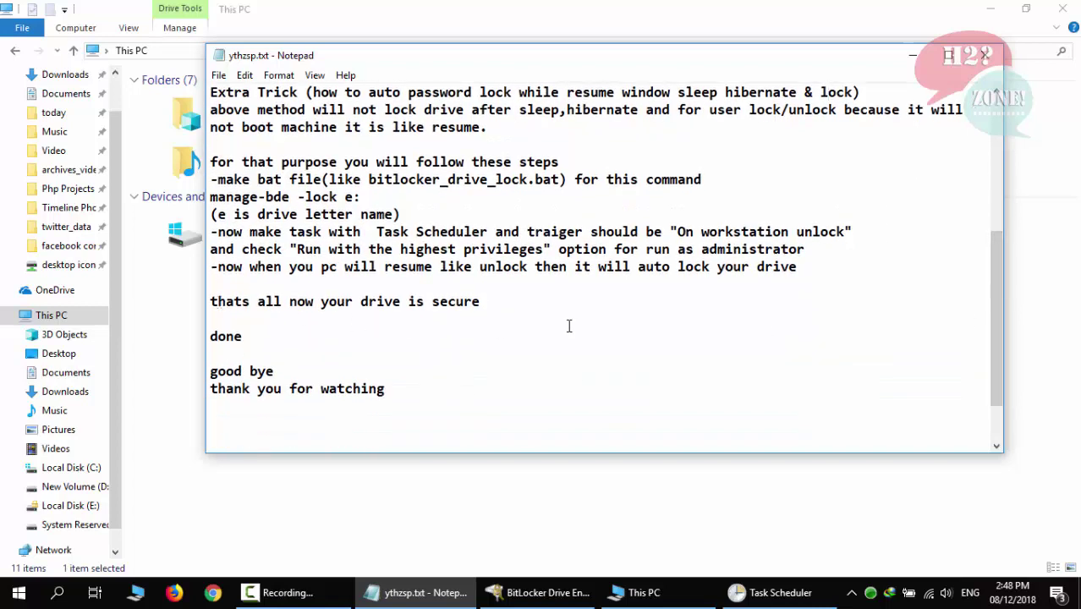
pyautogui.moveTo(992, 286); pyautogui.dragTo(997, 352)
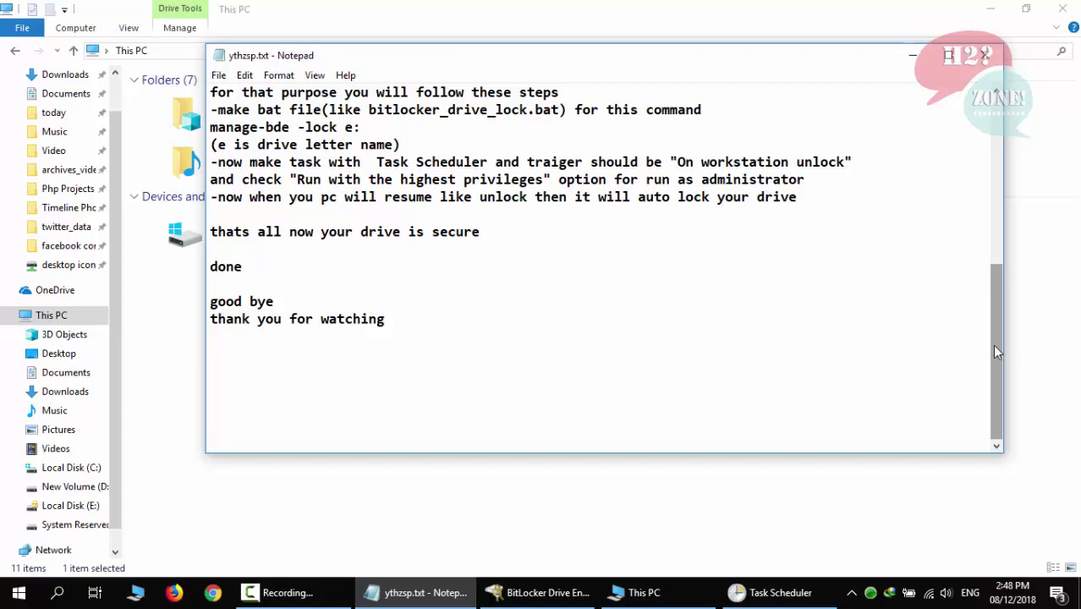
pyautogui.click(913, 55)
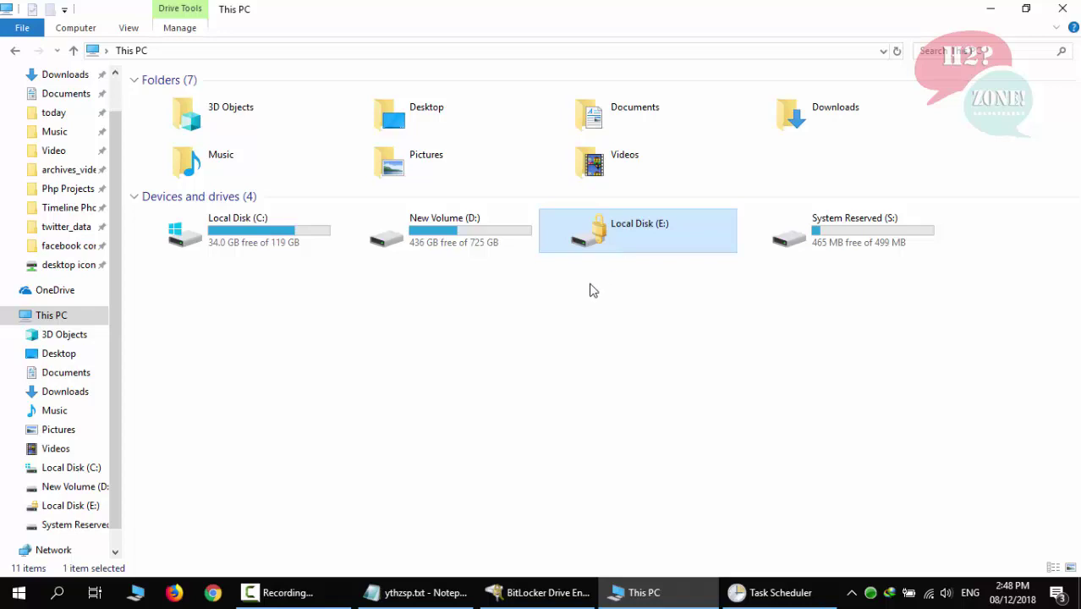
pyautogui.hotkey('alt', 'Tab')
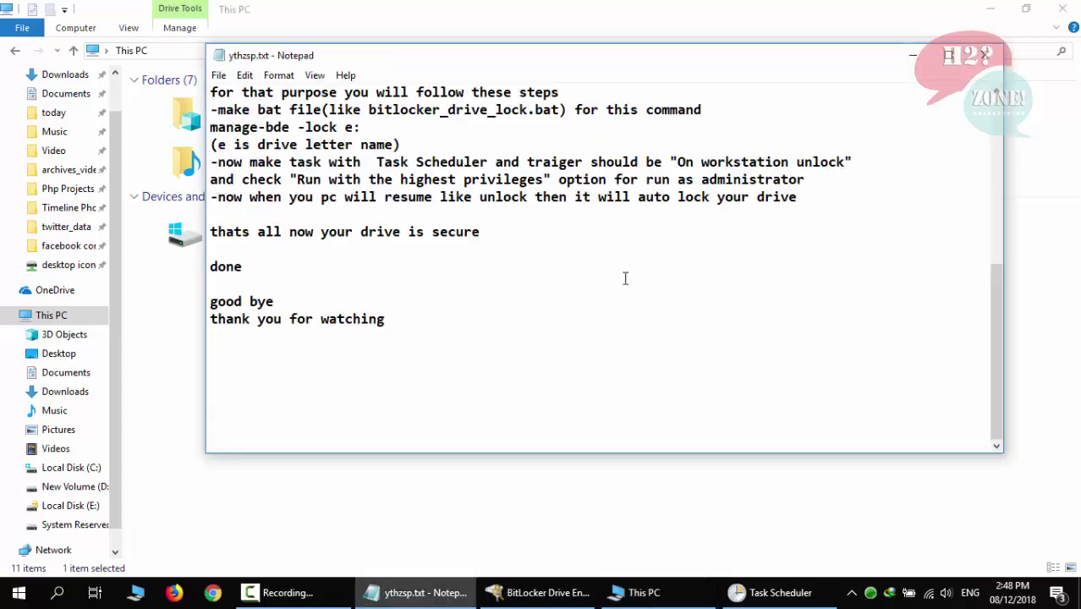